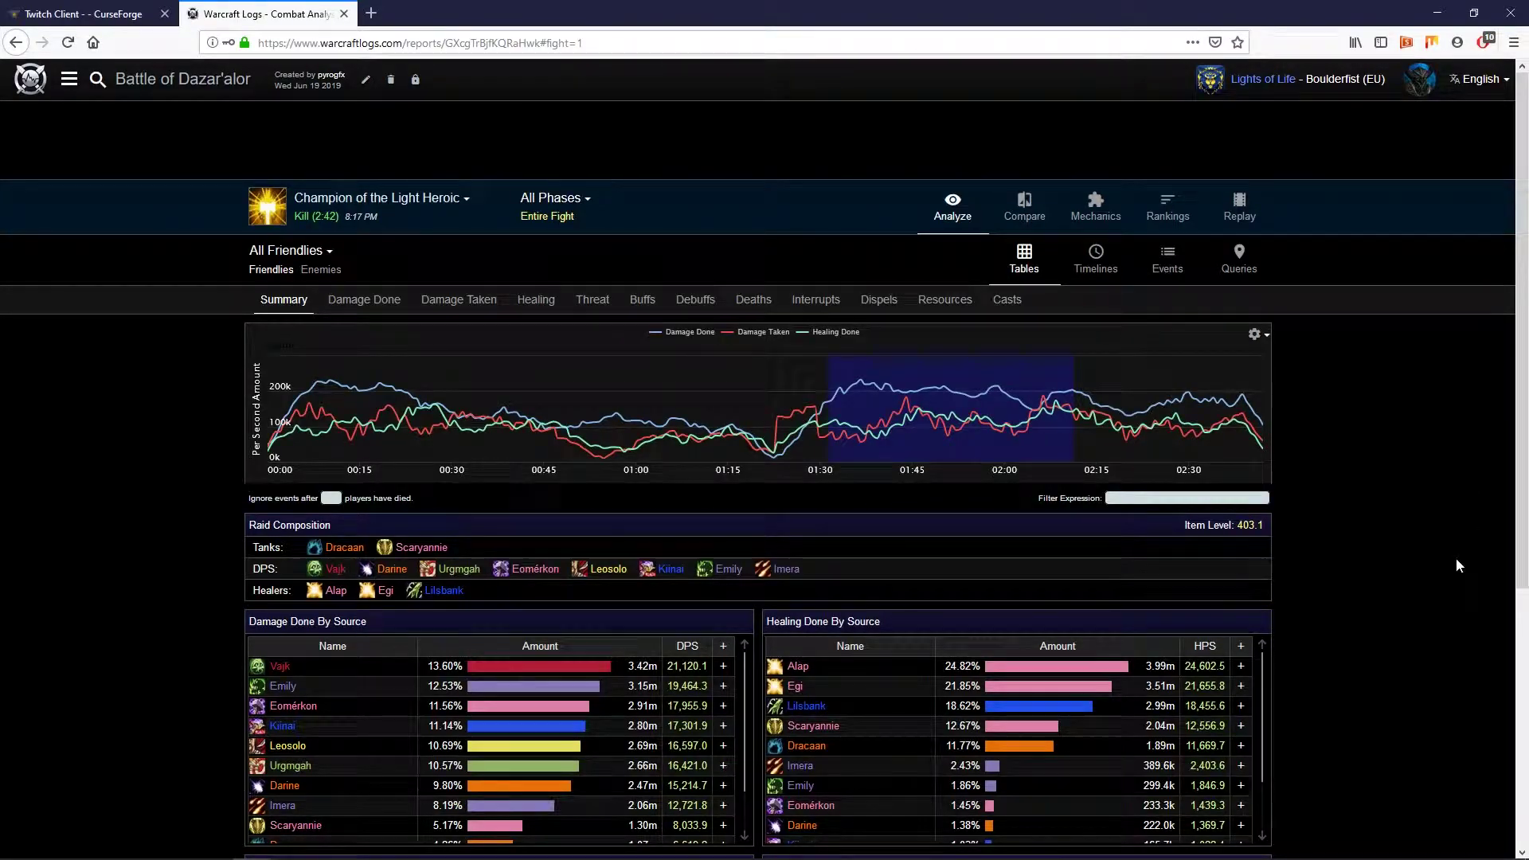
Switch to the 'Twitch Client - CurseForge' tab and skim its Twitch App addon-management page
{"action": "scroll", "coordinate": [1458, 538], "scroll_direction": "down", "scroll_amount": 3}
{"action": "scroll", "coordinate": [1453, 559], "scroll_direction": "down", "scroll_amount": 2}
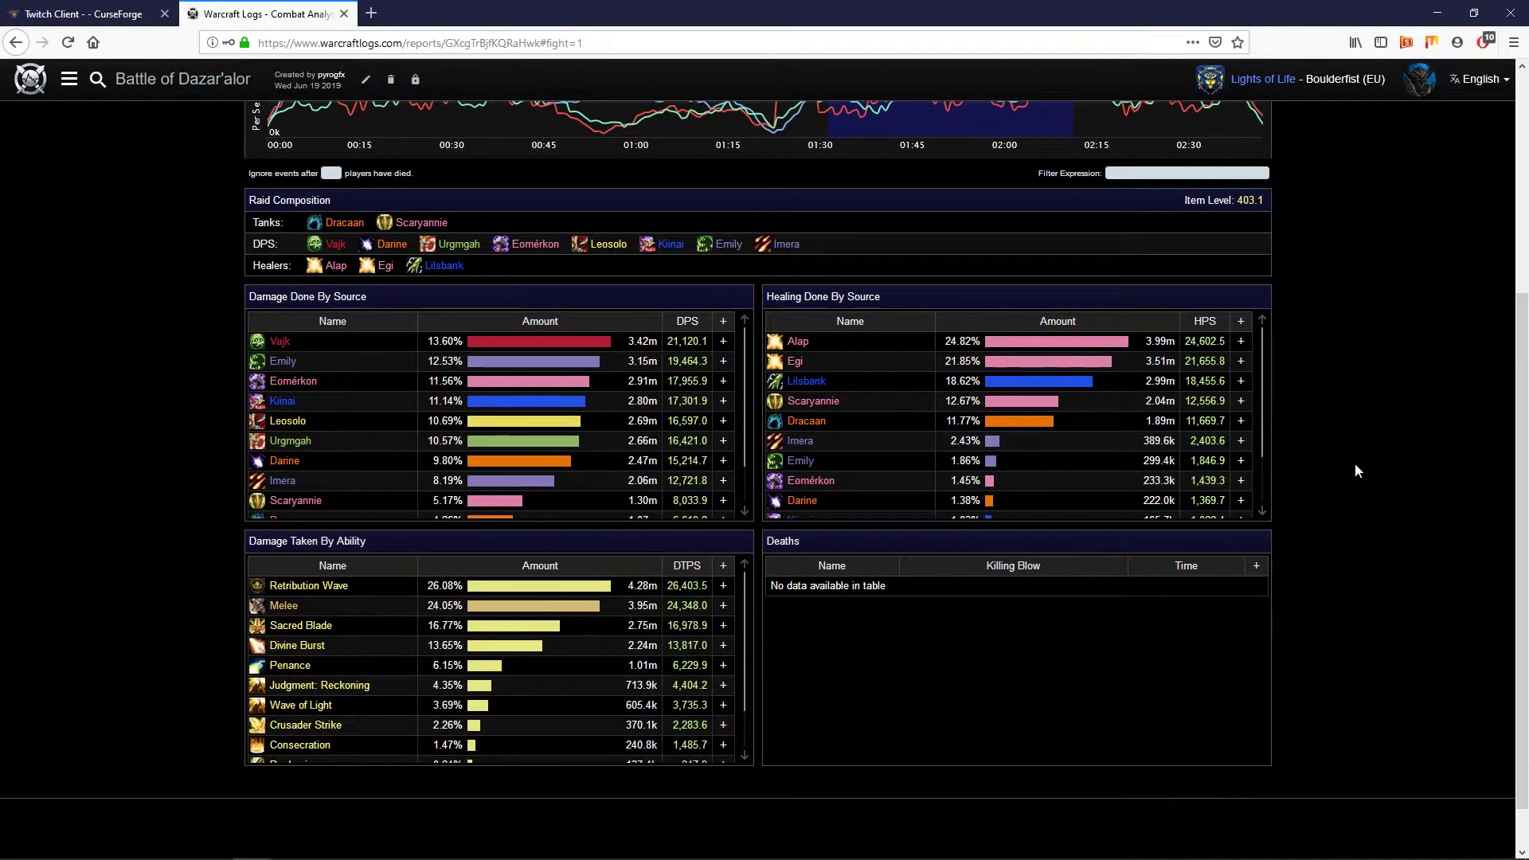
{"action": "scroll", "coordinate": [1035, 494], "scroll_direction": "up", "scroll_amount": 3}
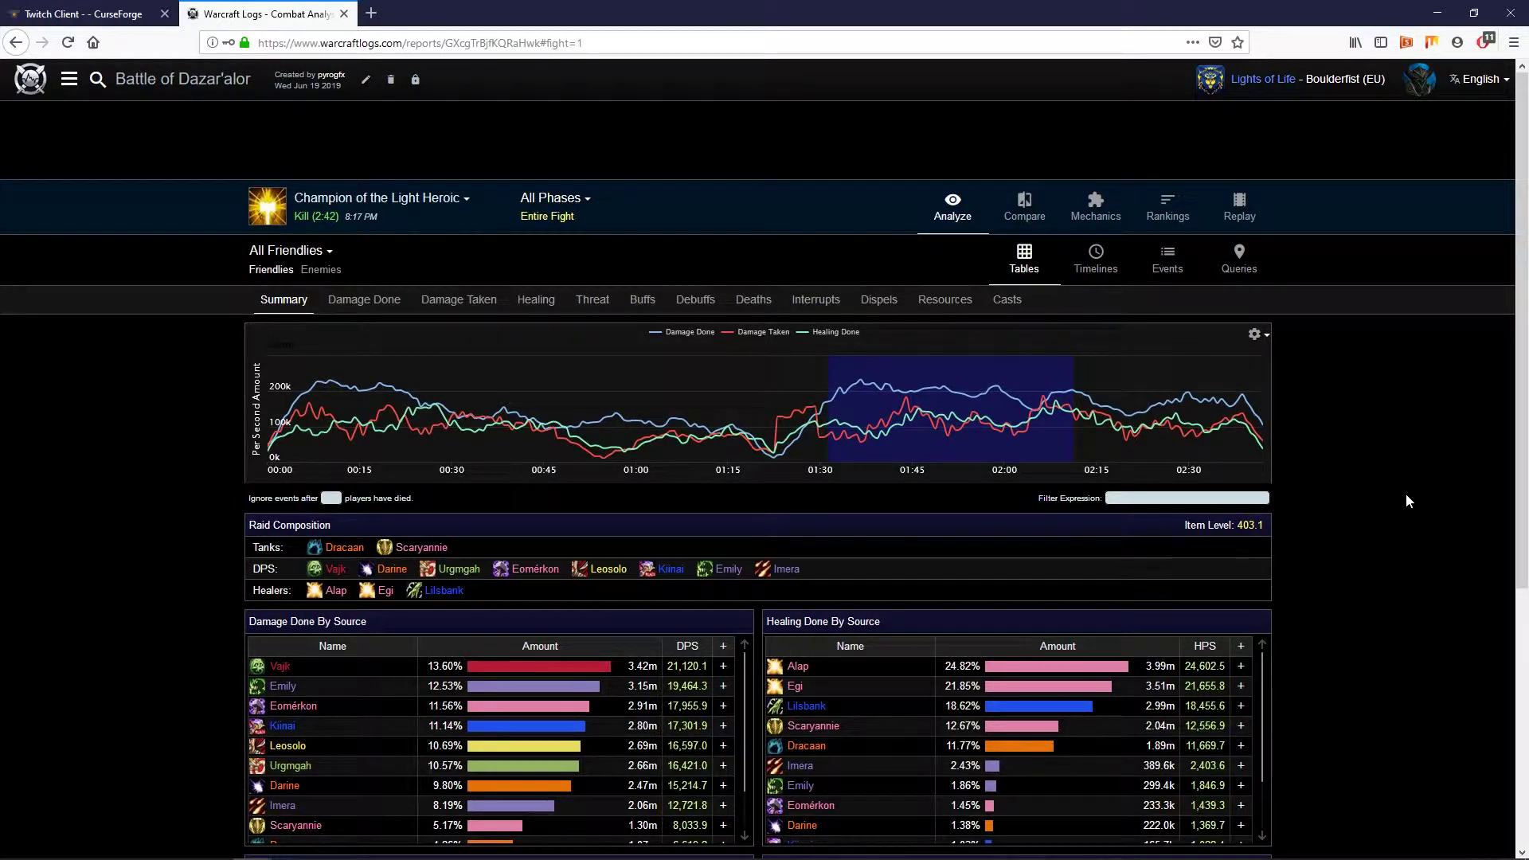
{"action": "scroll", "coordinate": [1267, 372], "scroll_direction": "down", "scroll_amount": 3}
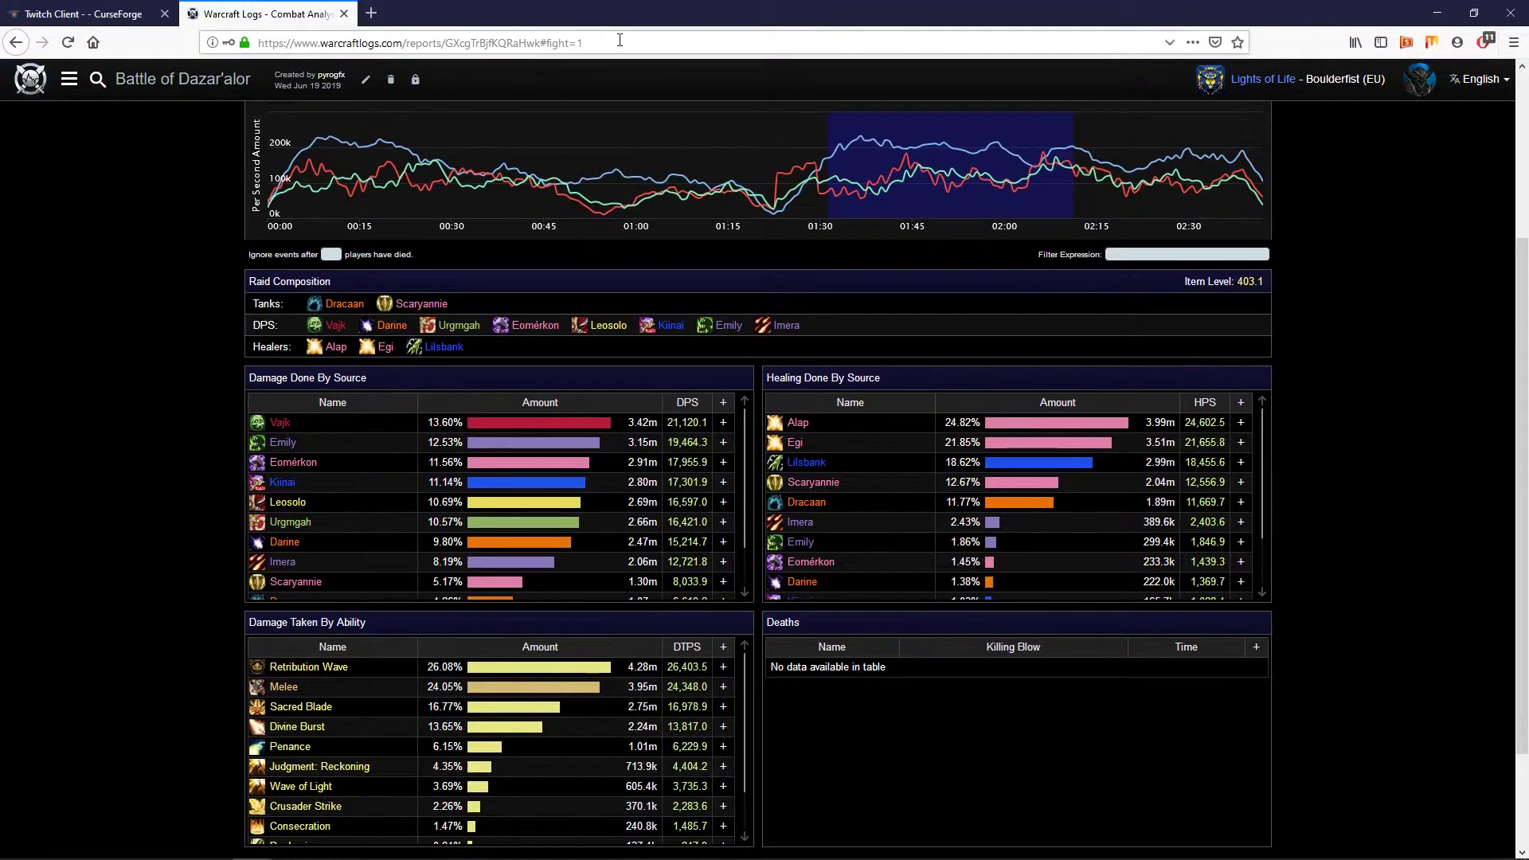
{"action": "scroll", "coordinate": [1426, 200], "scroll_direction": "up", "scroll_amount": 3}
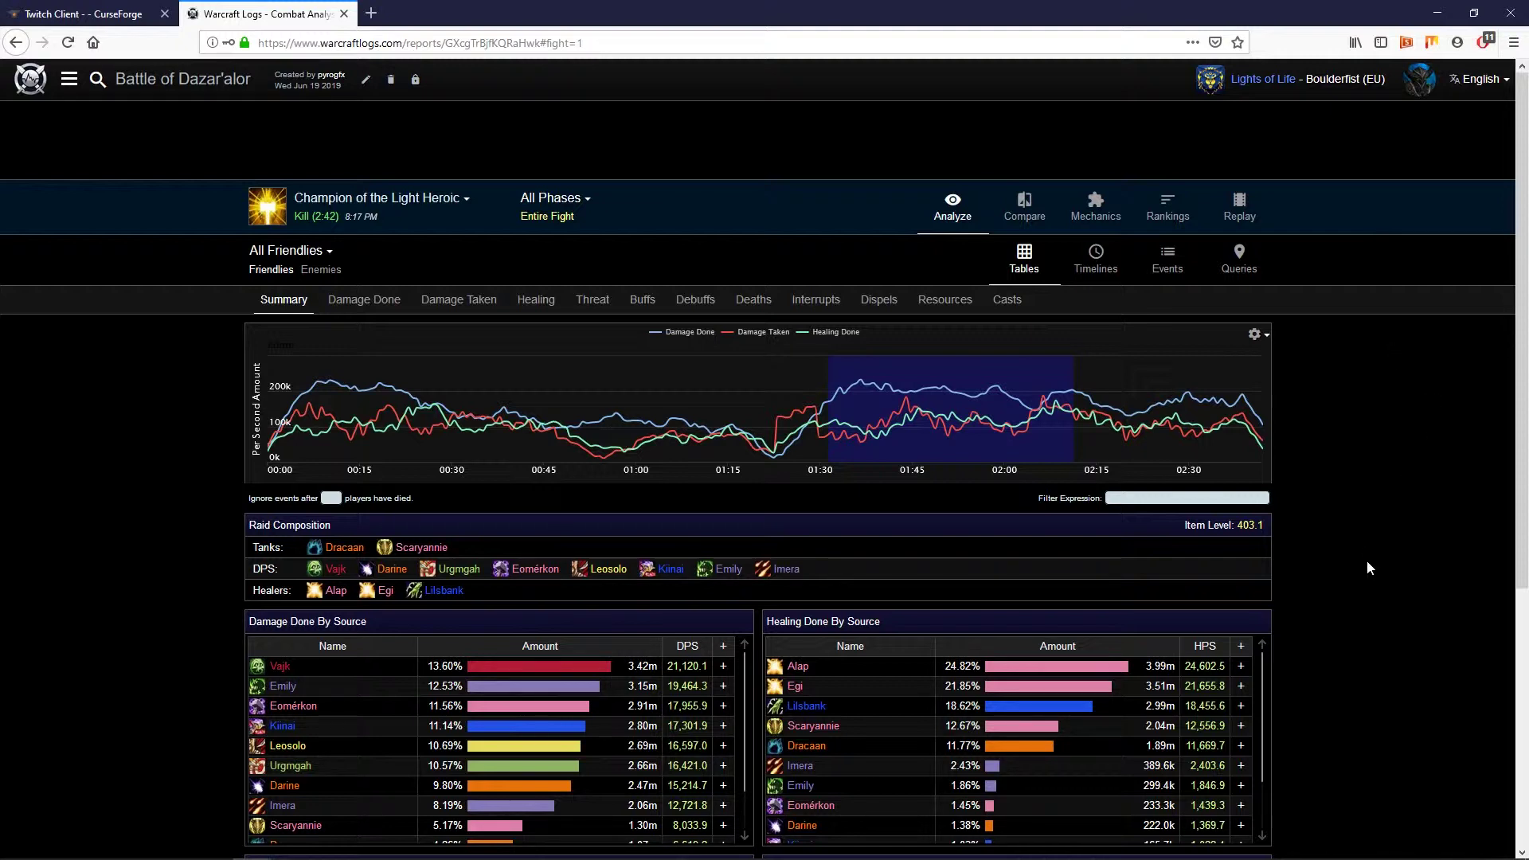
{"action": "key", "text": "ctrl+Tab"}
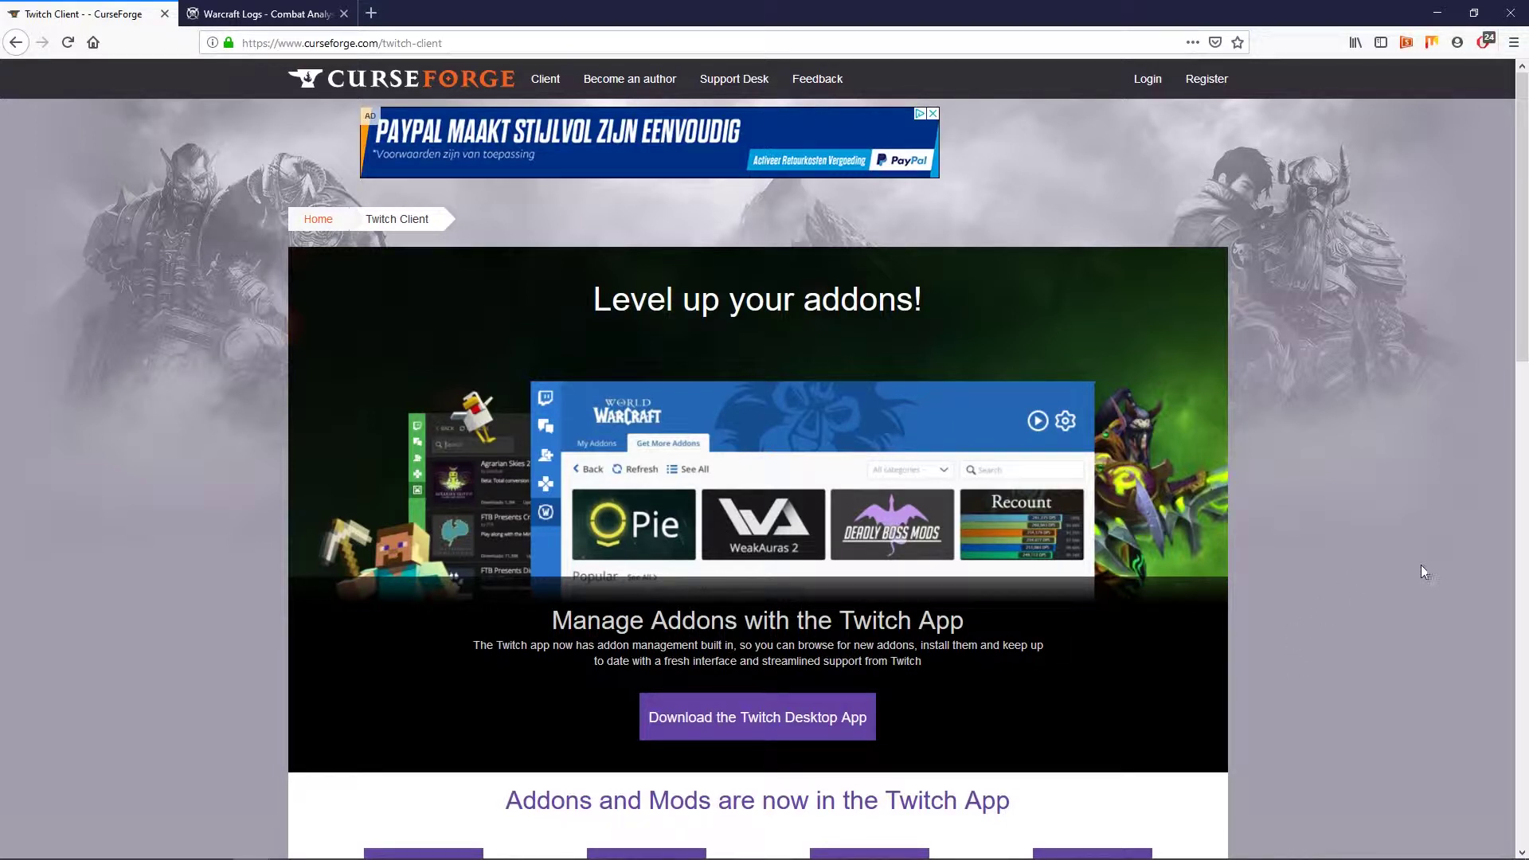
{"action": "scroll", "coordinate": [1421, 565], "scroll_direction": "down", "scroll_amount": 3}
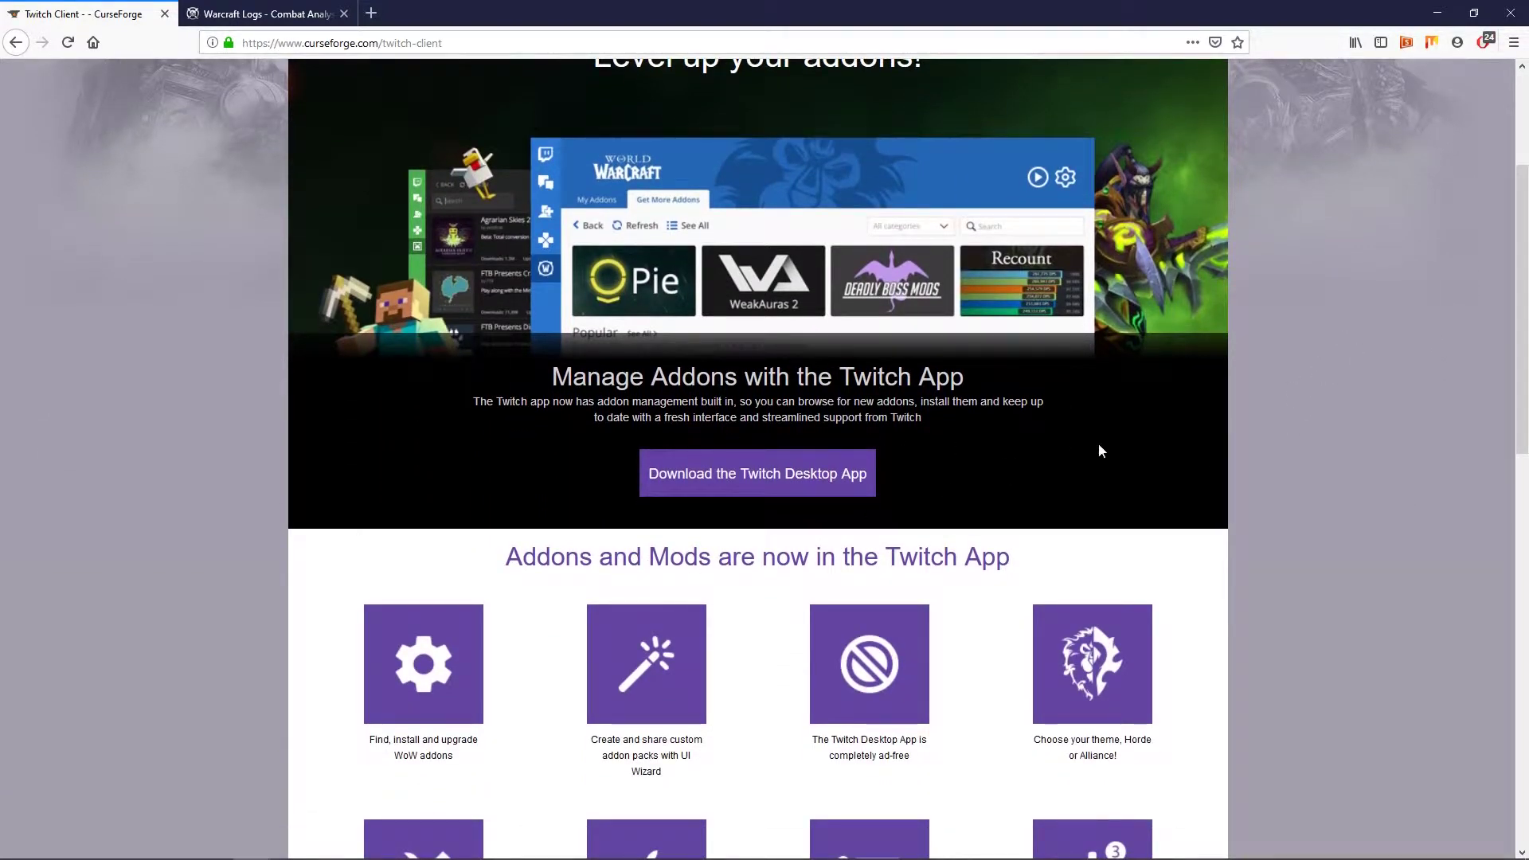
{"action": "scroll", "coordinate": [1077, 462], "scroll_direction": "up", "scroll_amount": 3}
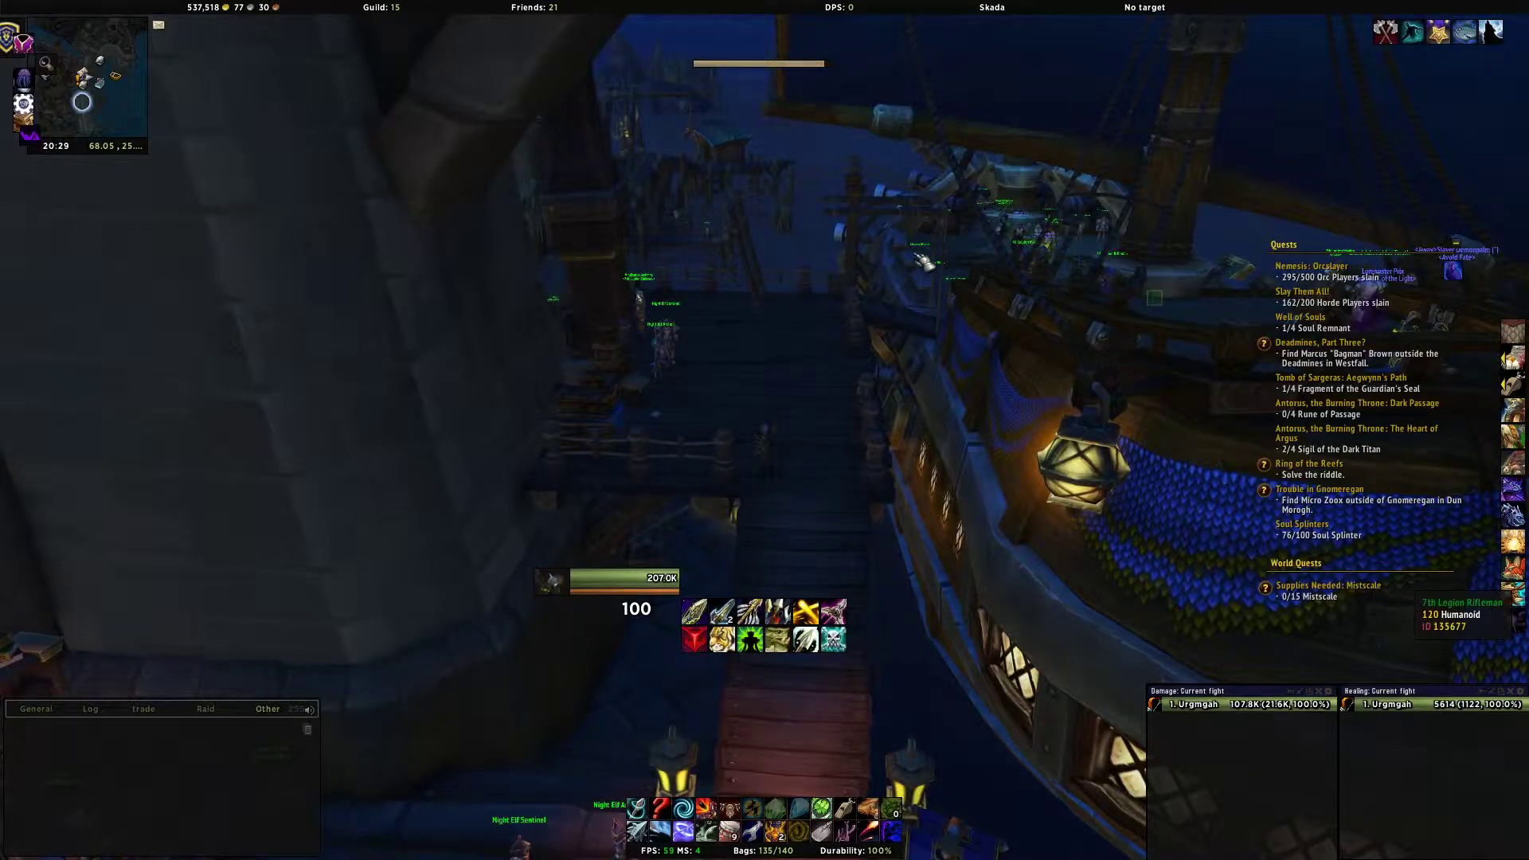
Disable combat logging with the /combatlog chat command, after discarding an unfinished /combat entry
{"action": "type", "text": "/"}
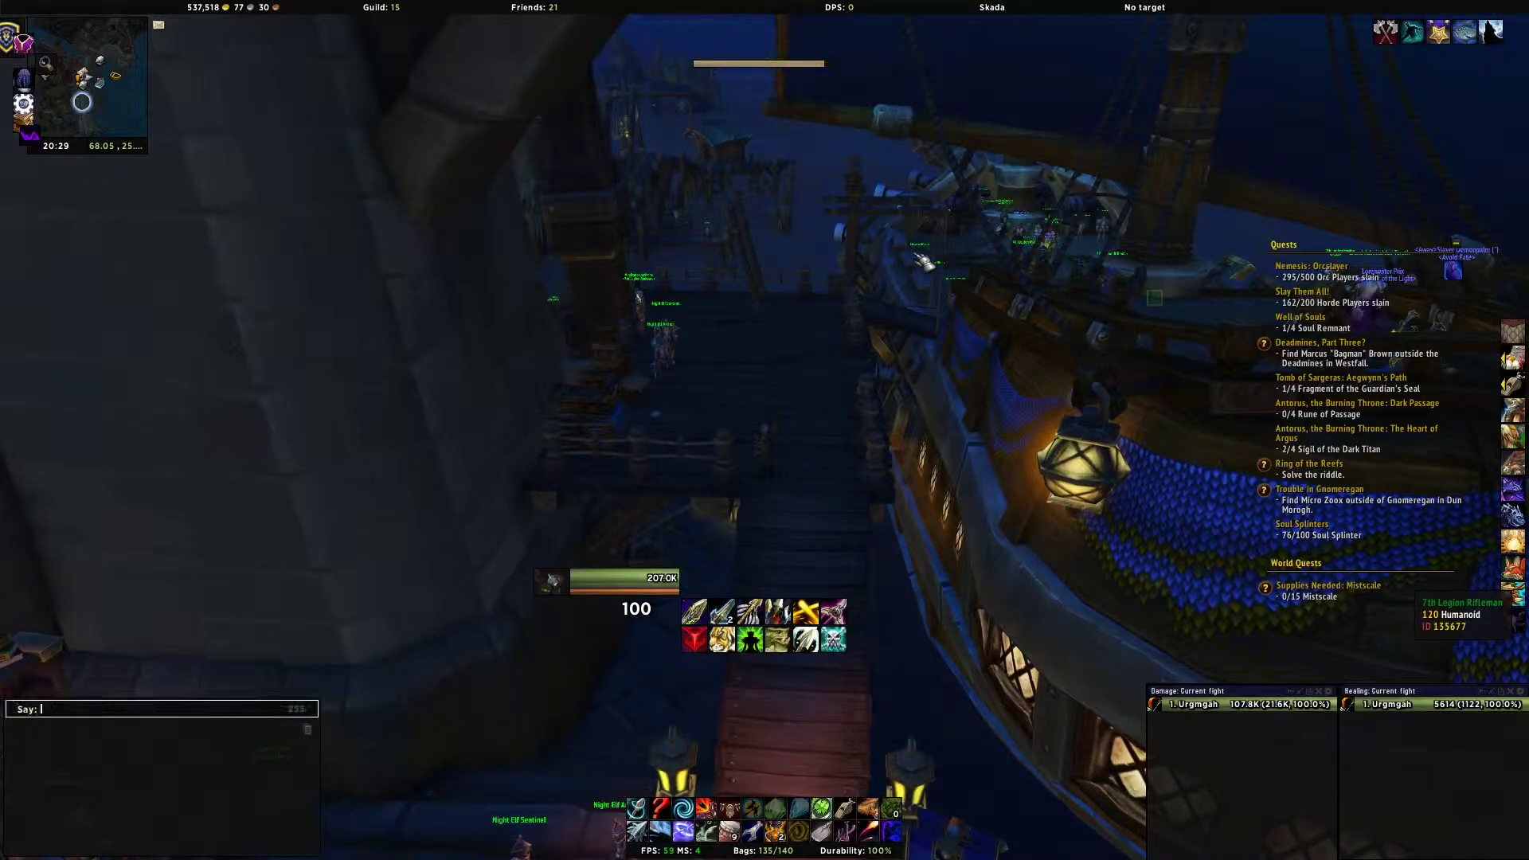
{"action": "type", "text": "combatlog"}
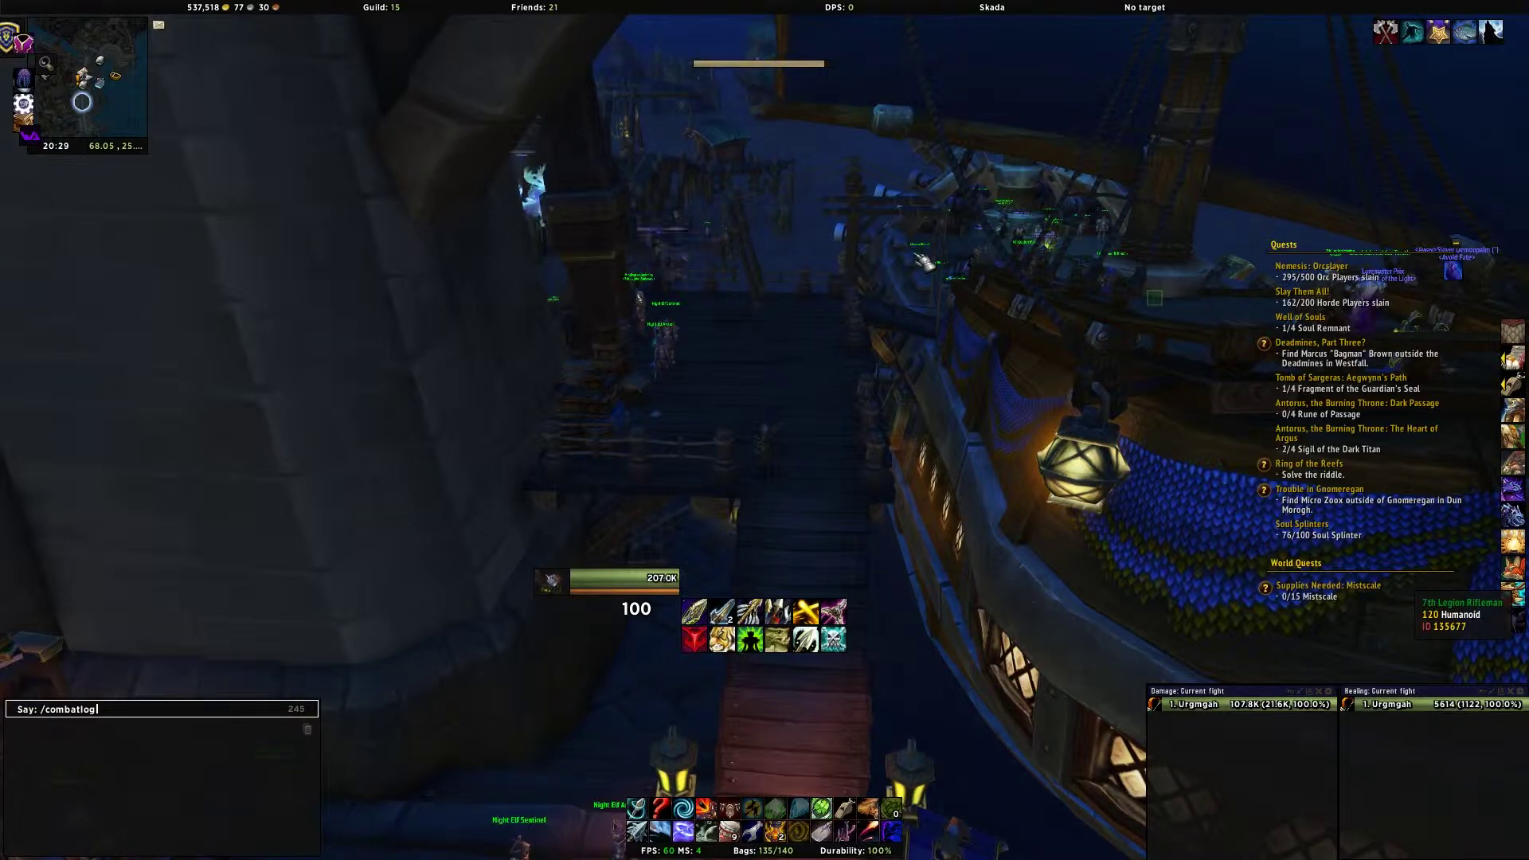
{"action": "key", "text": "Return"}
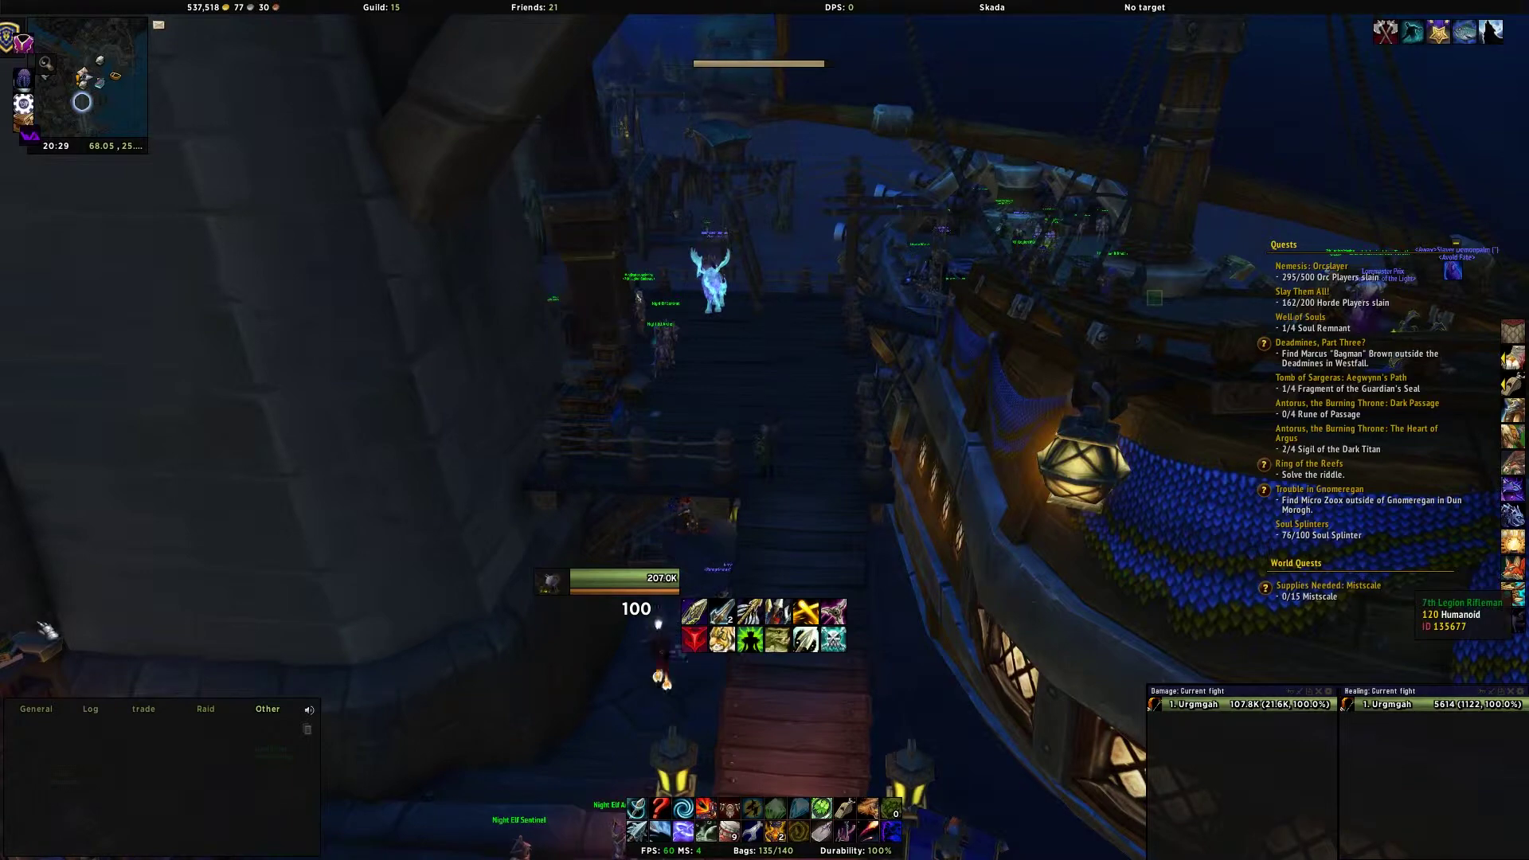
{"action": "scroll", "coordinate": [56, 725], "scroll_direction": "down", "scroll_amount": 1}
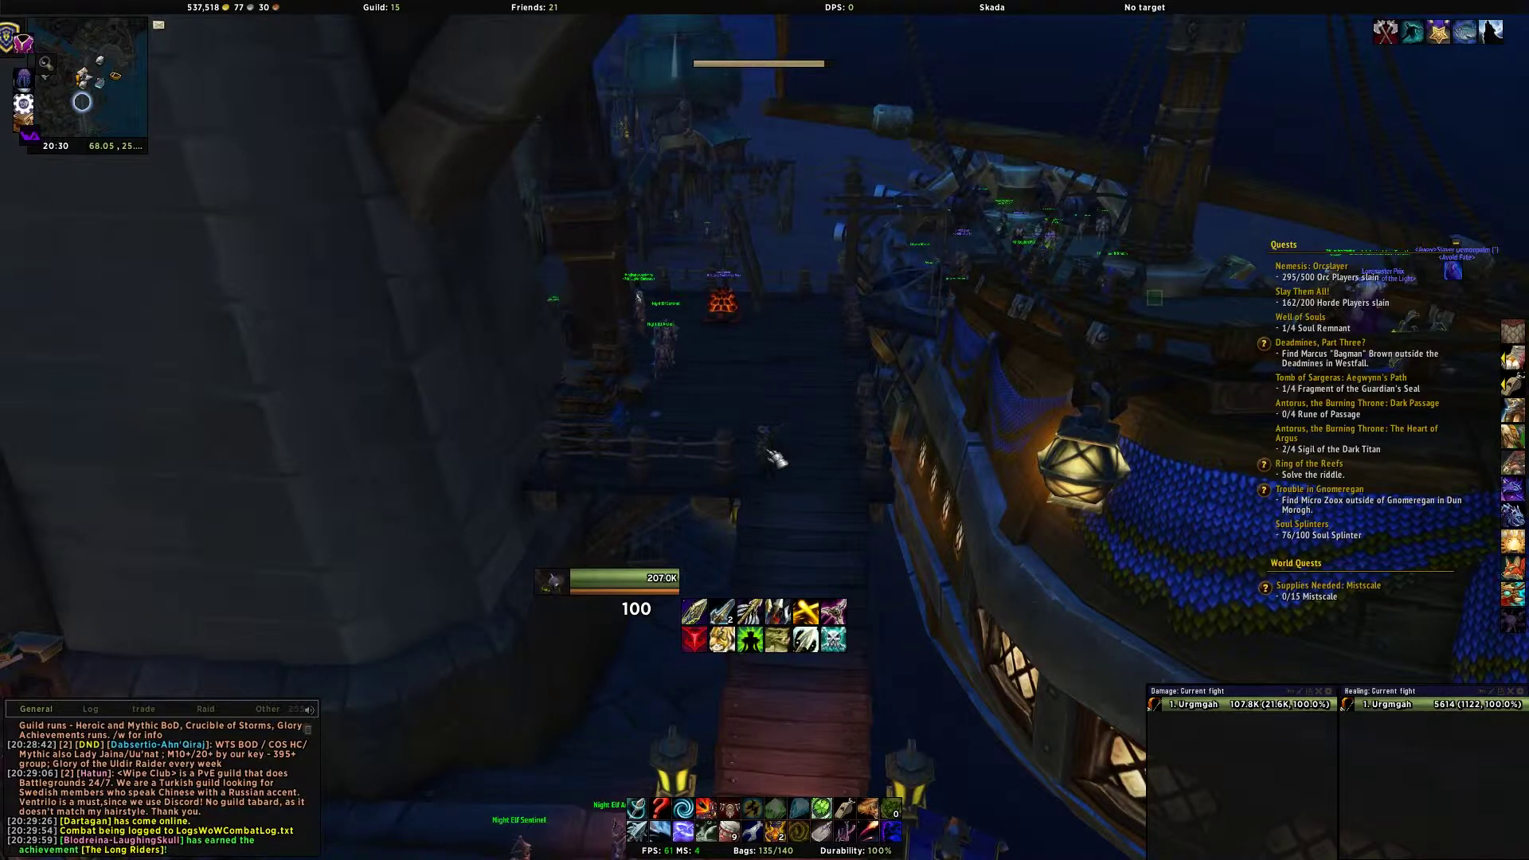
{"action": "type", "text": "/"}
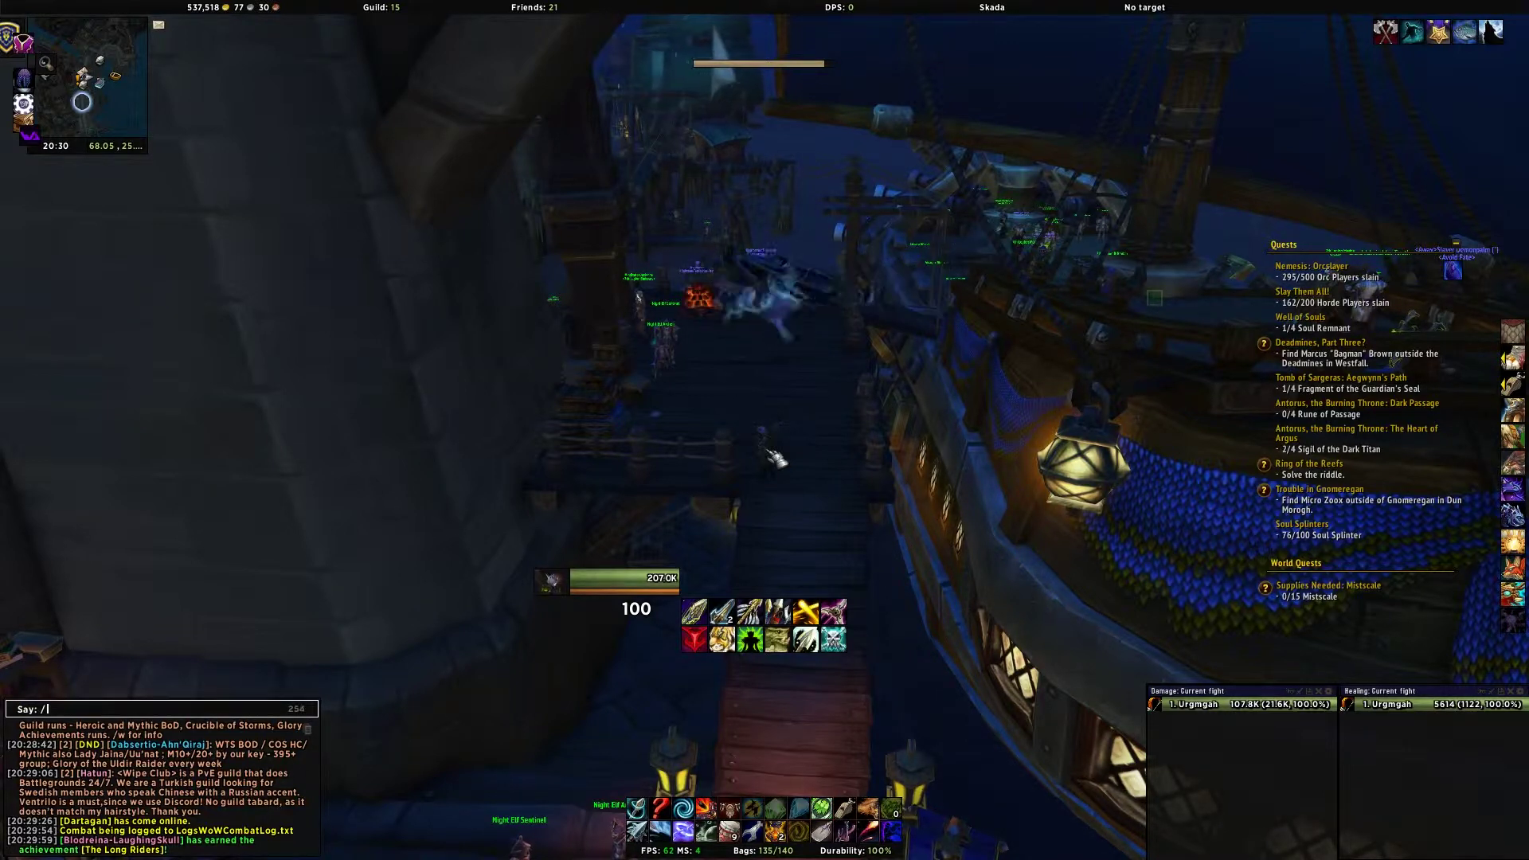
{"action": "type", "text": "combatlog"}
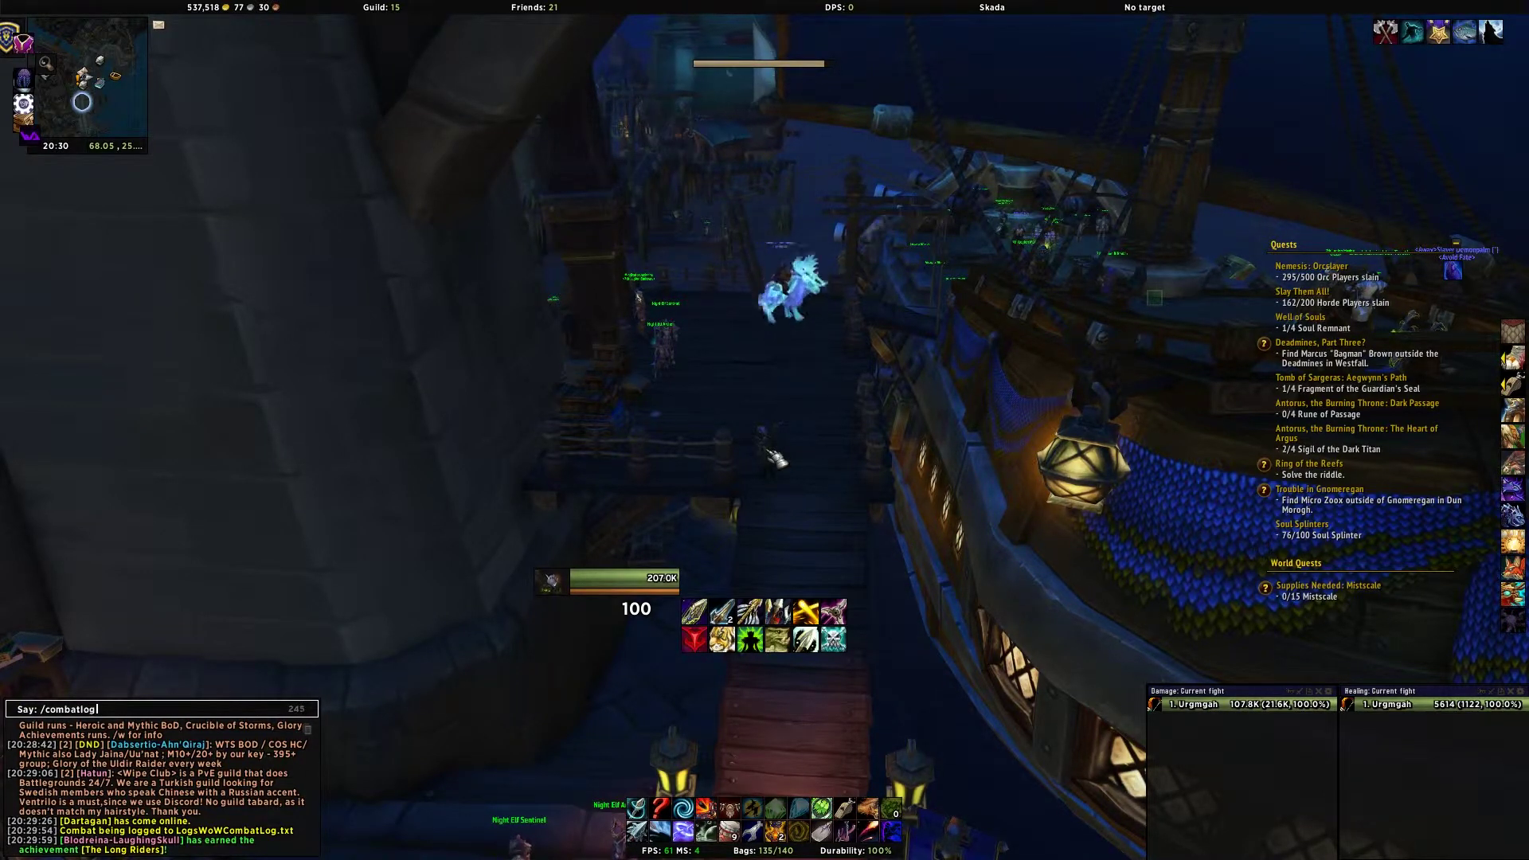
{"action": "key", "text": "Return"}
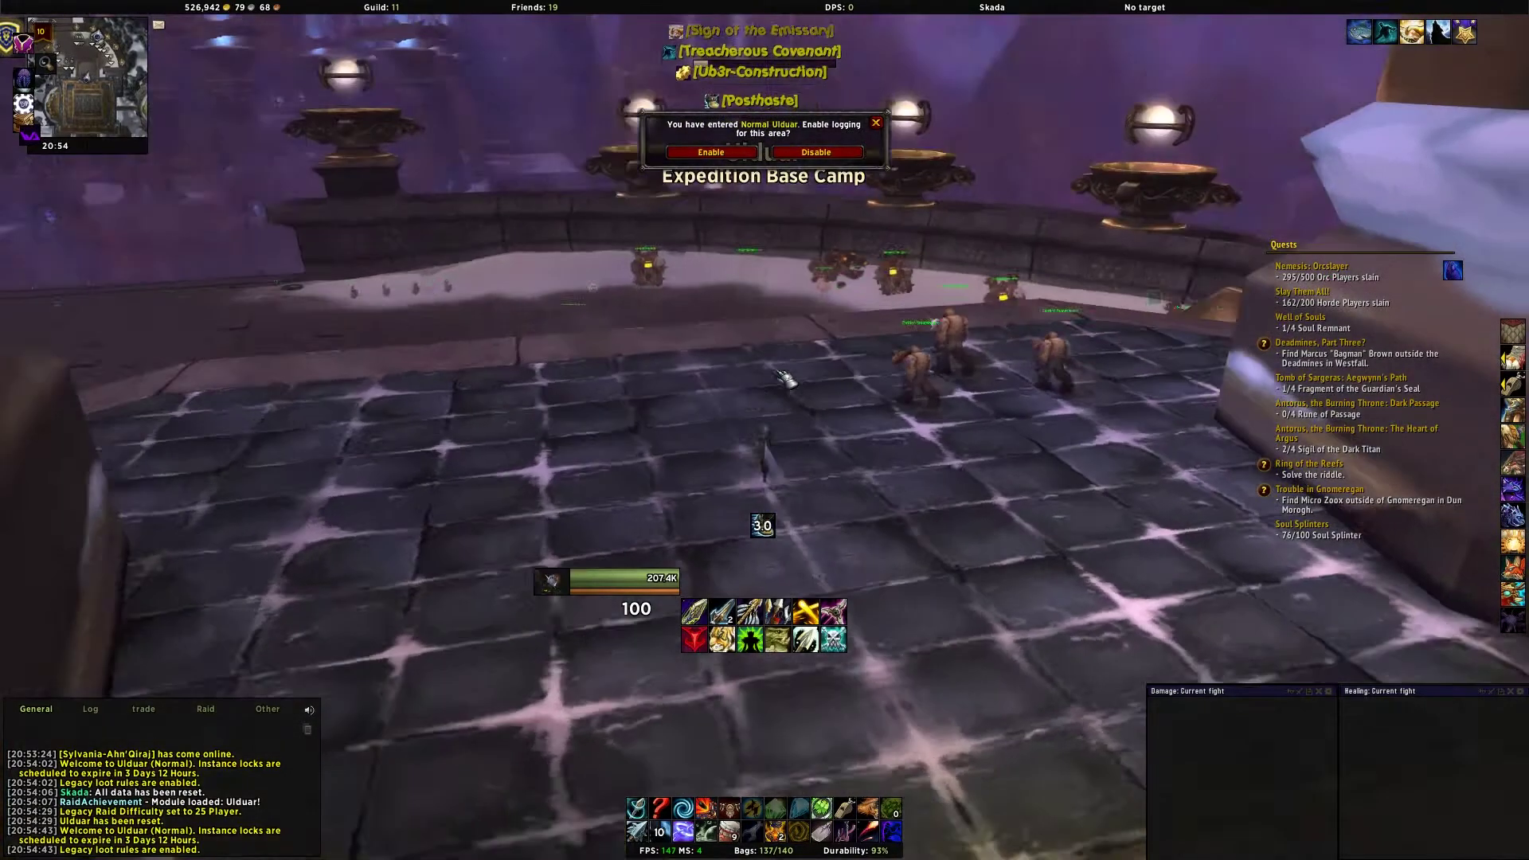
Run forward in Ulduar and decline combat logging for Normal Ulduar
{"action": "key", "text": "w"}
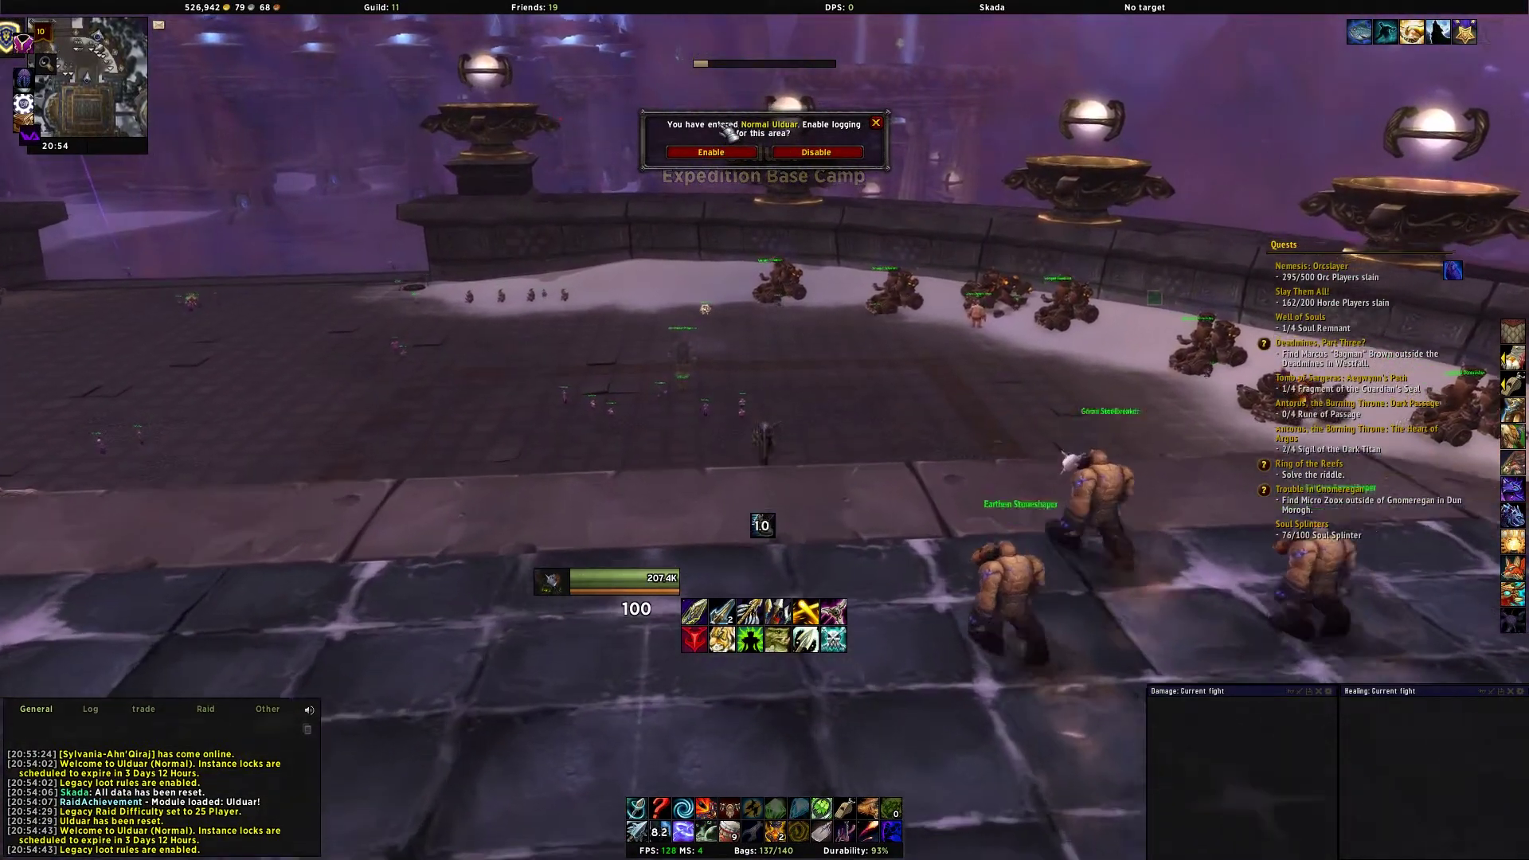
{"action": "left_click", "coordinate": [820, 151]}
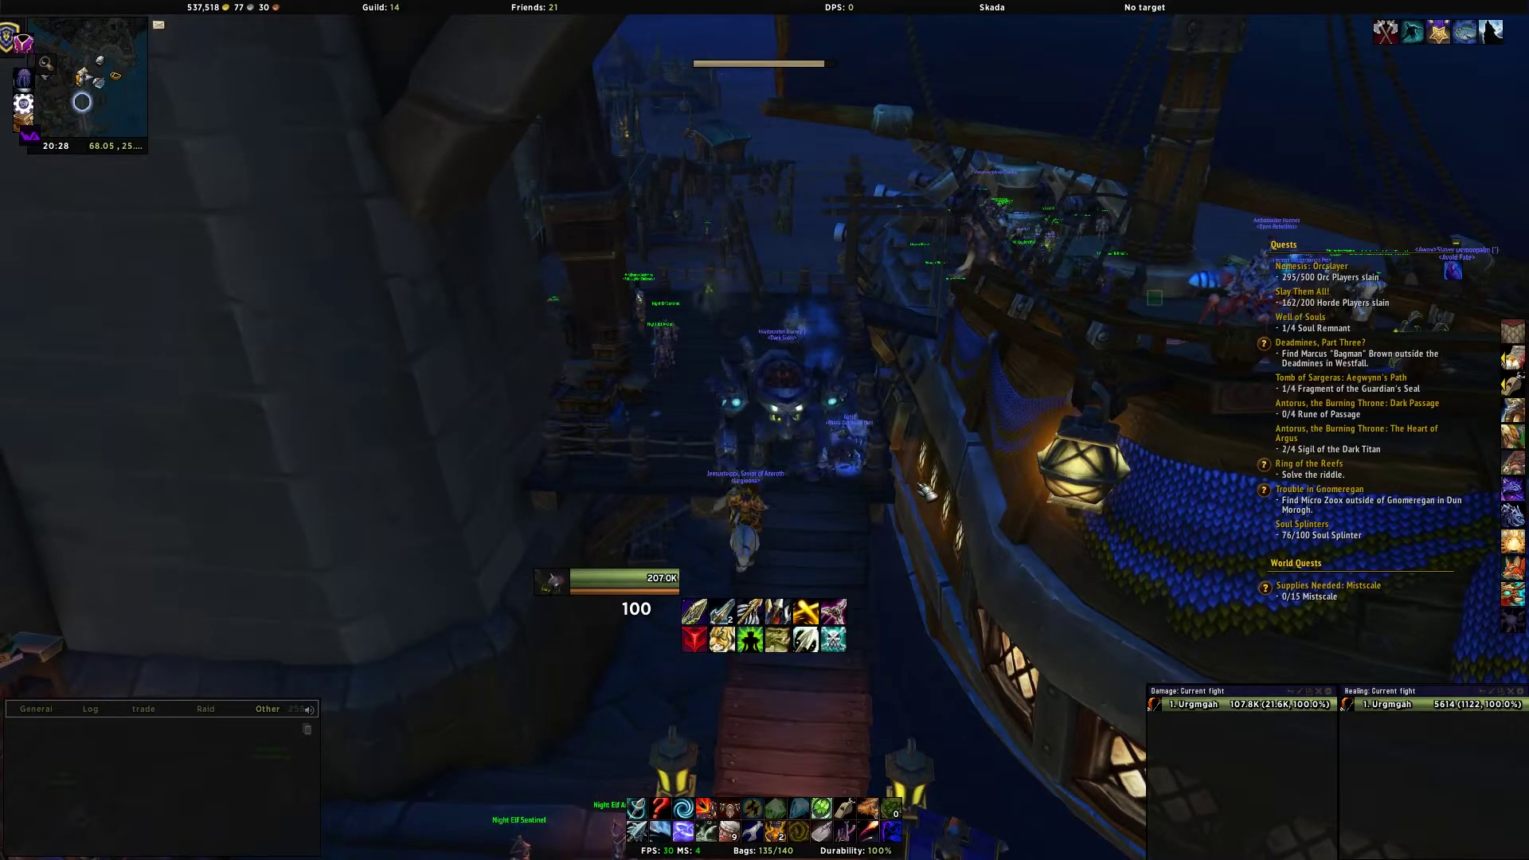
Bring up the World of Warcraft Game Menu with Escape
{"action": "key", "text": "Escape"}
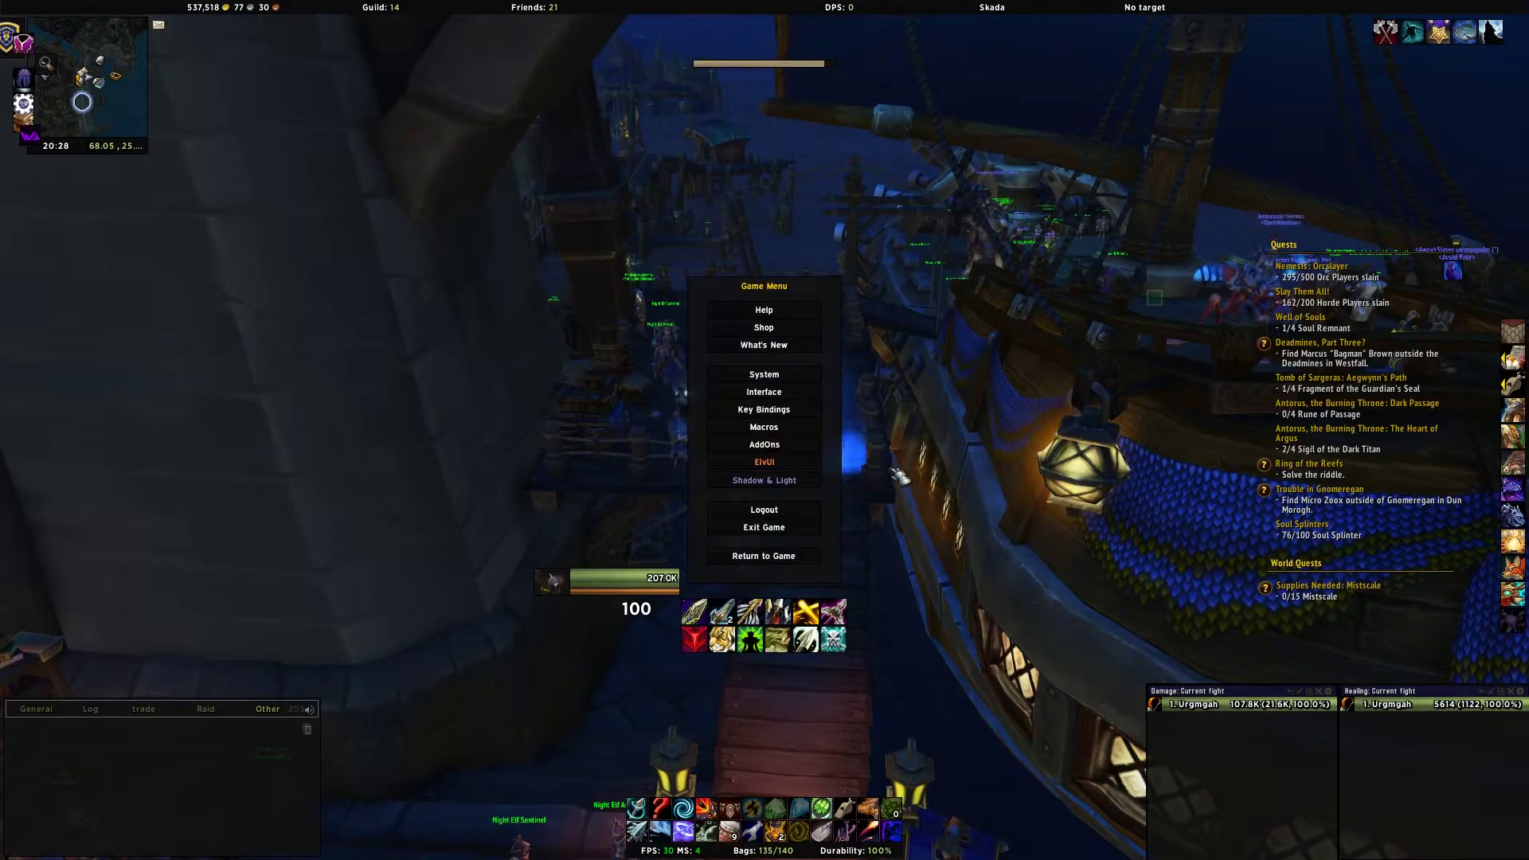
Choose System in the World of Warcraft Game Menu
{"action": "left_click", "coordinate": [821, 384]}
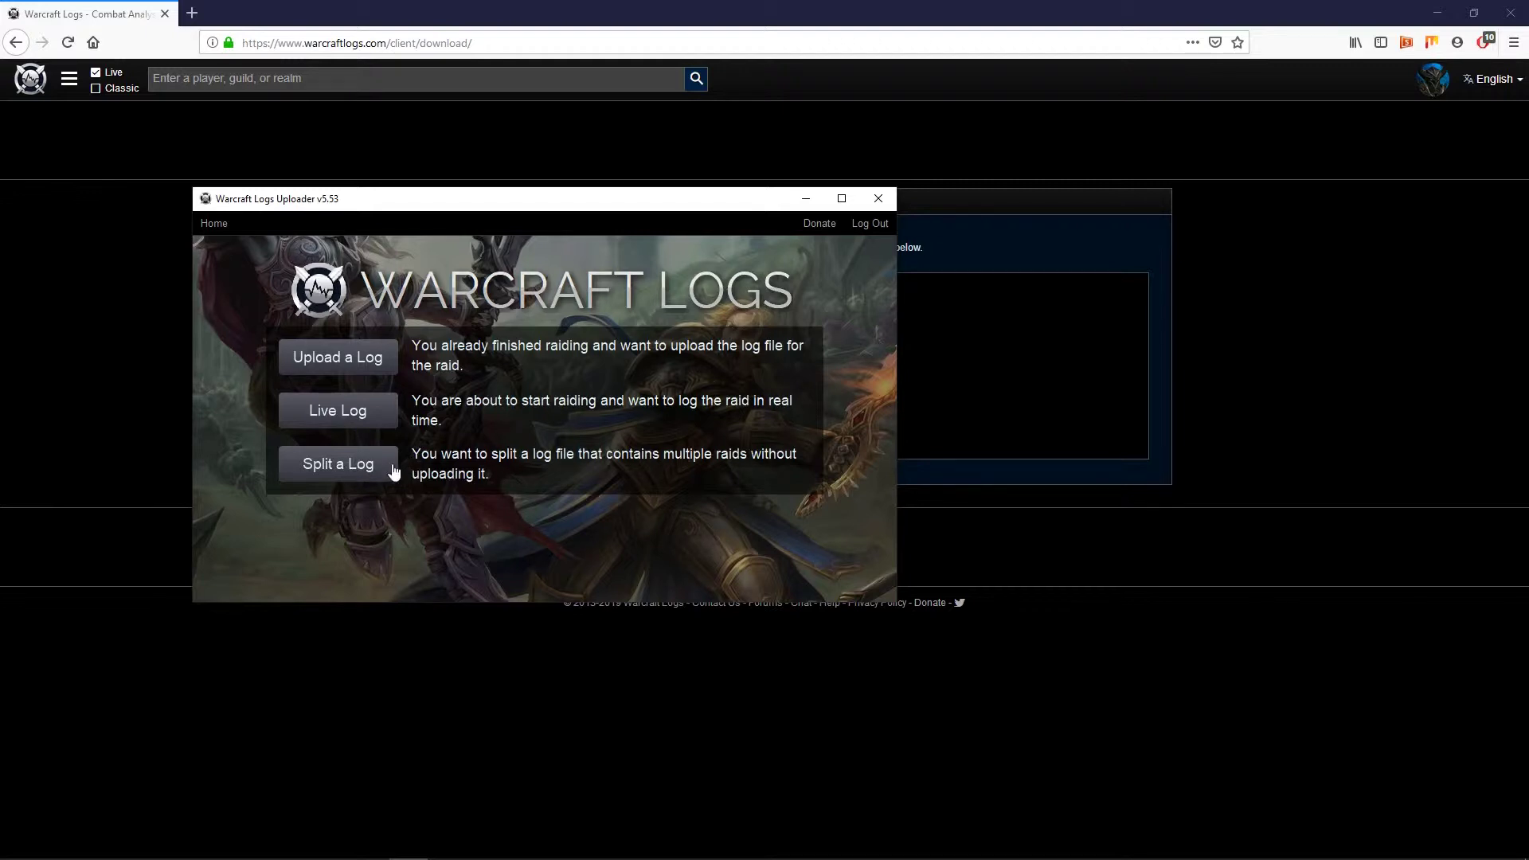
Try uploading WoWCombatLog.txt, then after the multi-day data error switch to Split a Log
{"action": "left_click", "coordinate": [365, 363]}
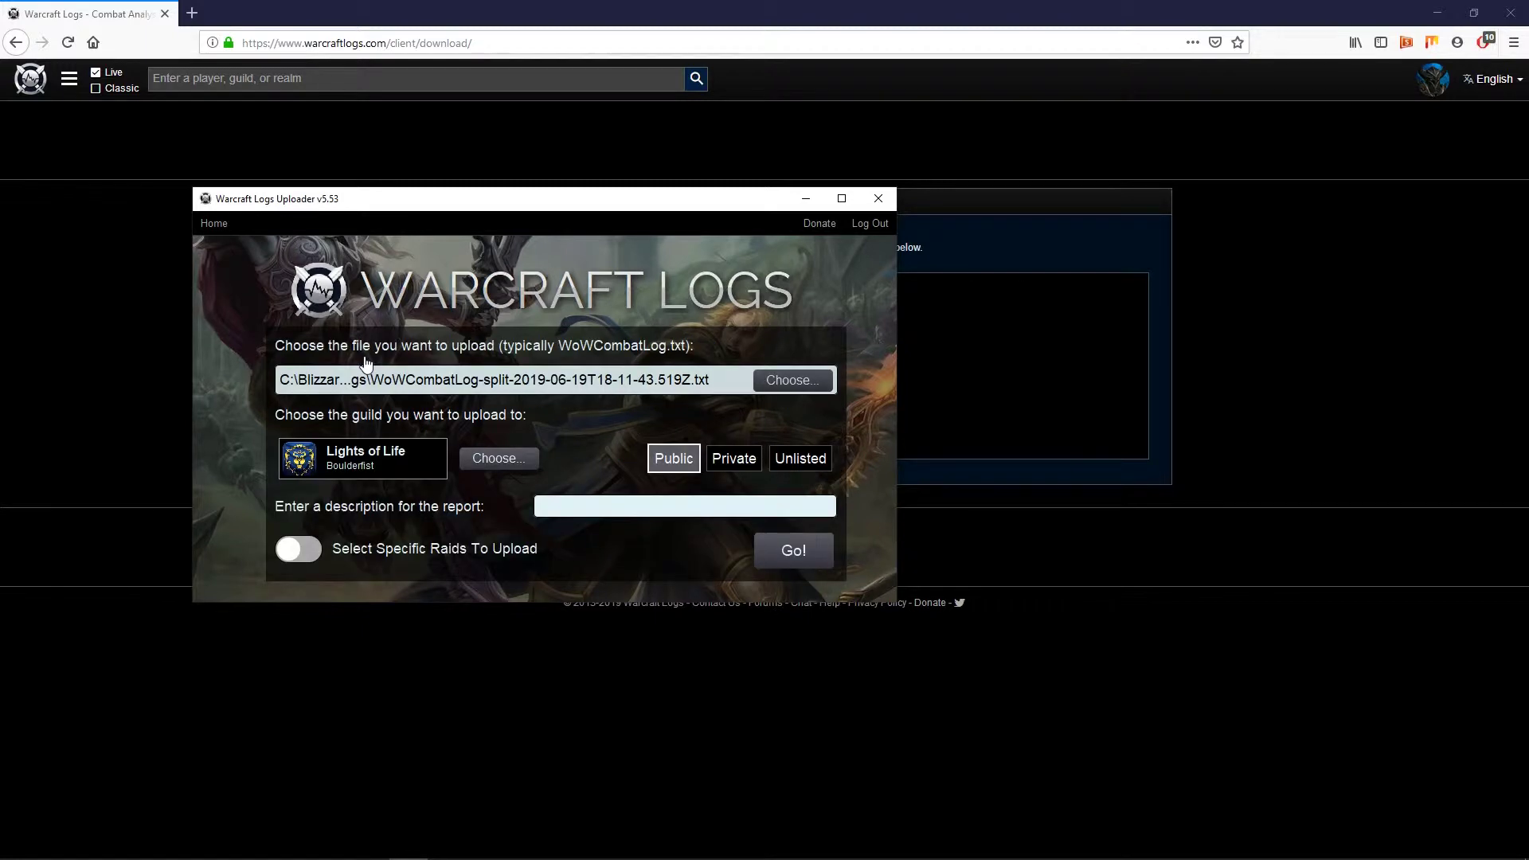
{"action": "left_click", "coordinate": [790, 380]}
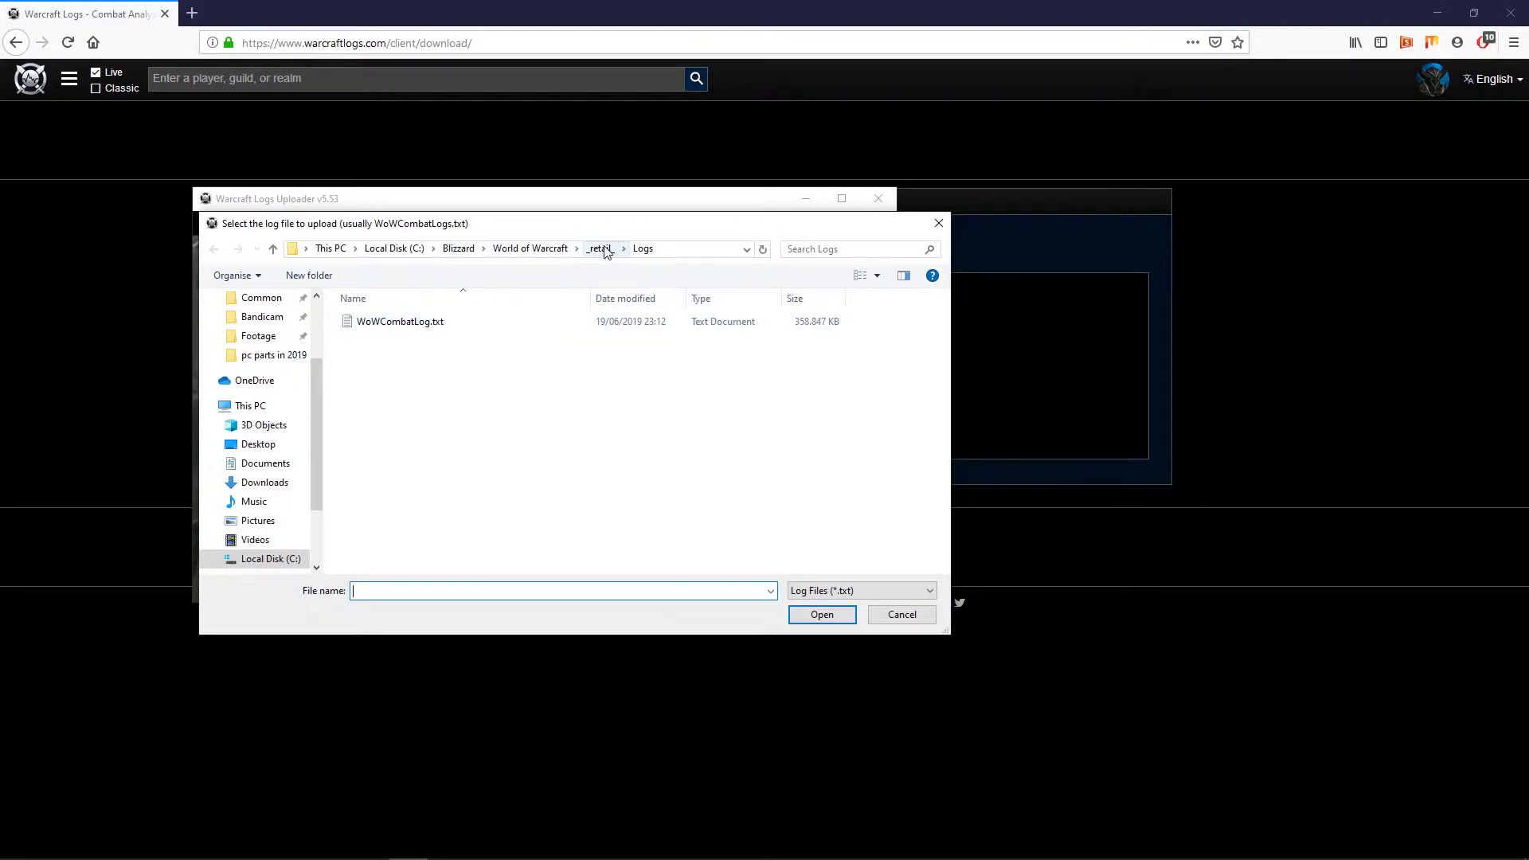
{"action": "left_click", "coordinate": [428, 323]}
{"action": "left_click", "coordinate": [823, 612]}
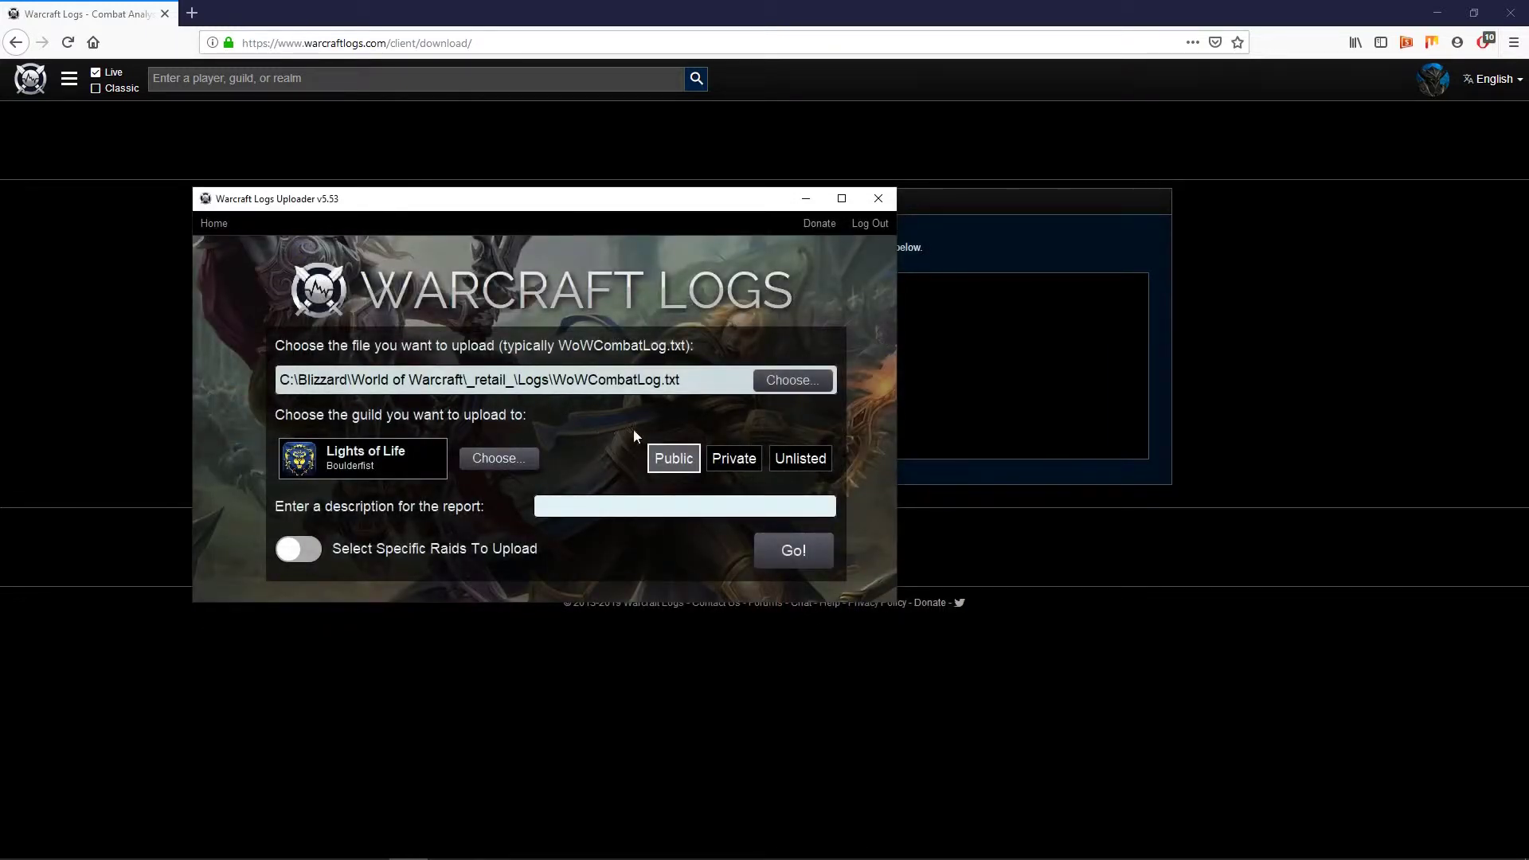
{"action": "left_click", "coordinate": [809, 560]}
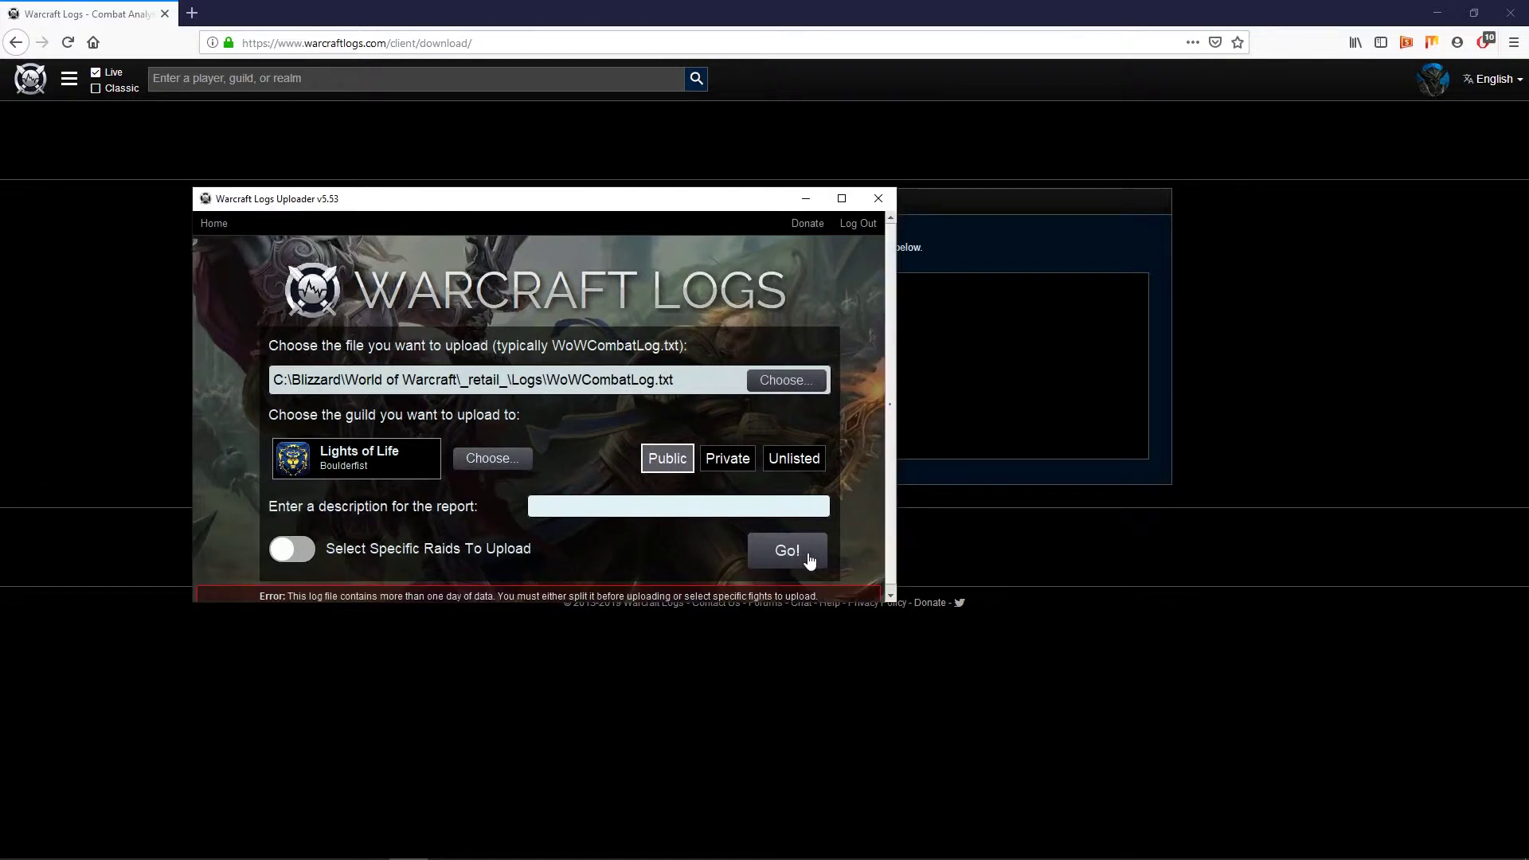
{"action": "left_click", "coordinate": [215, 225]}
{"action": "left_click", "coordinate": [340, 477]}
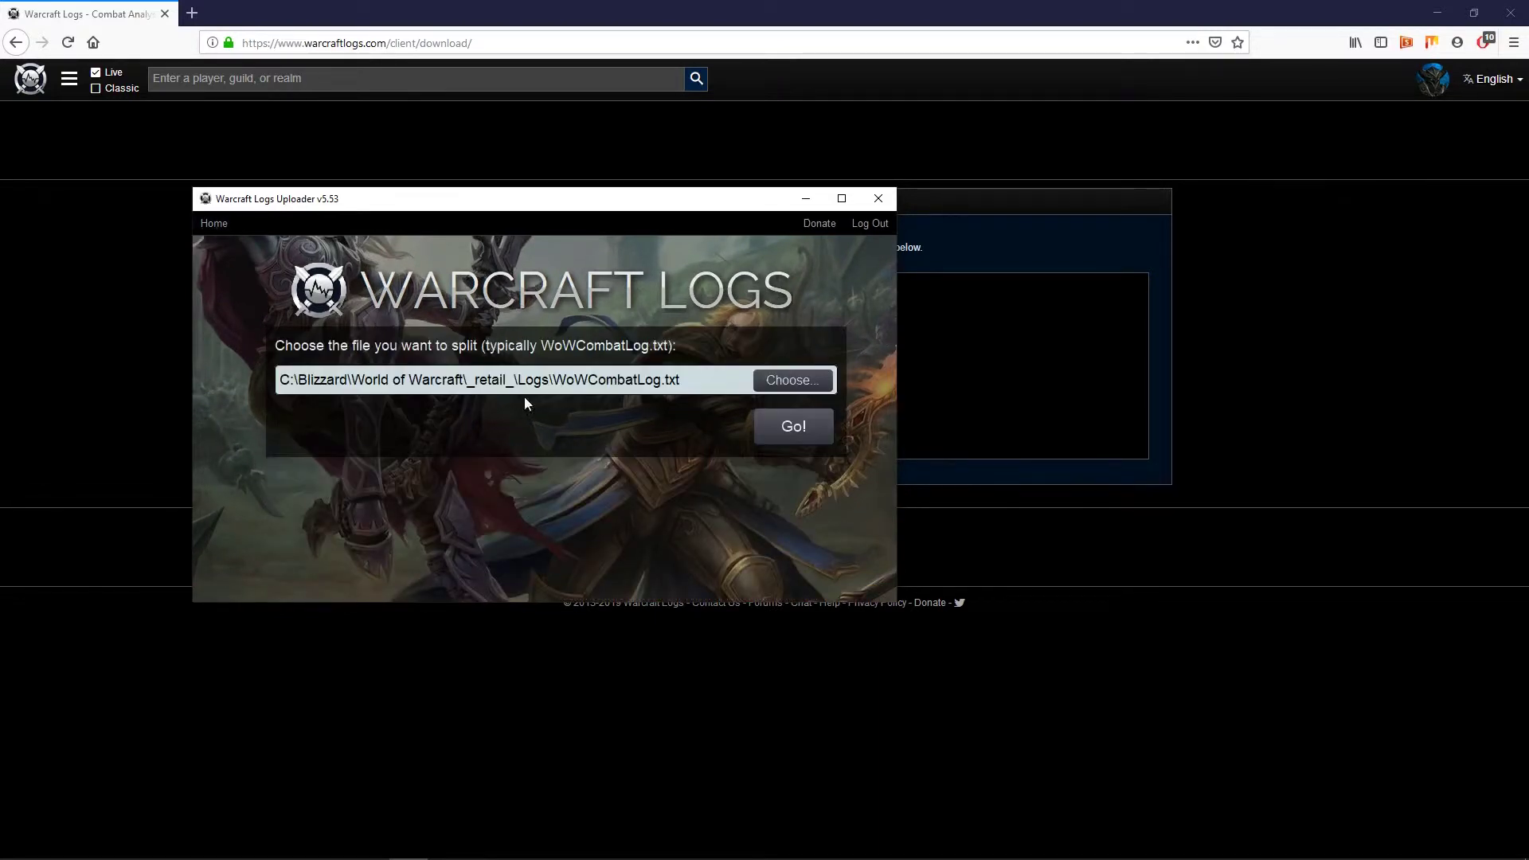
Split WoWCombatLog.txt, then return to Upload a Log and browse for the split files
{"action": "left_click", "coordinate": [809, 428]}
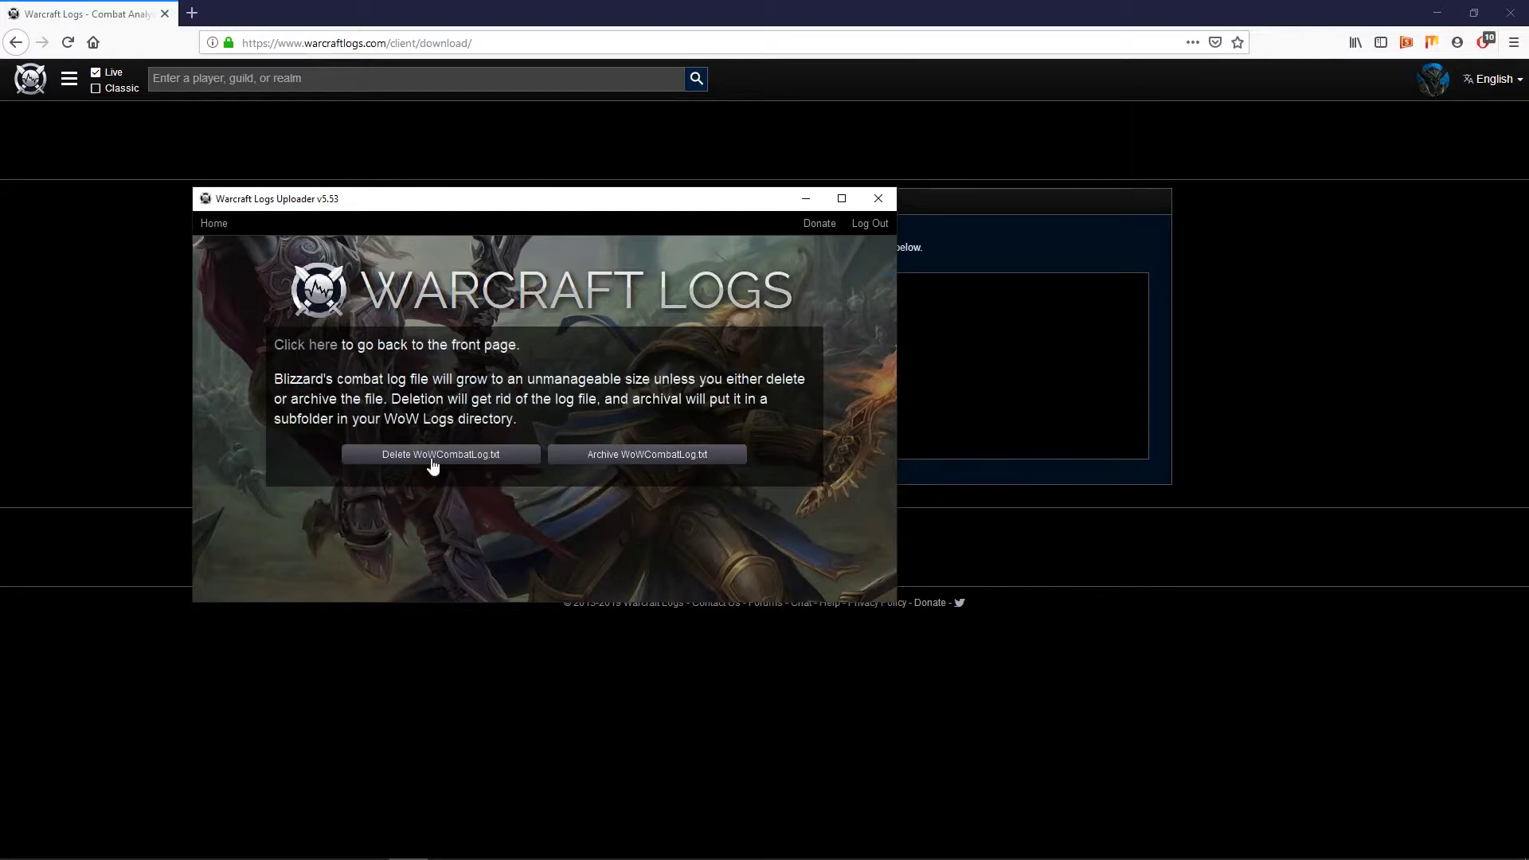
{"action": "left_click", "coordinate": [373, 350]}
{"action": "left_click", "coordinate": [799, 378]}
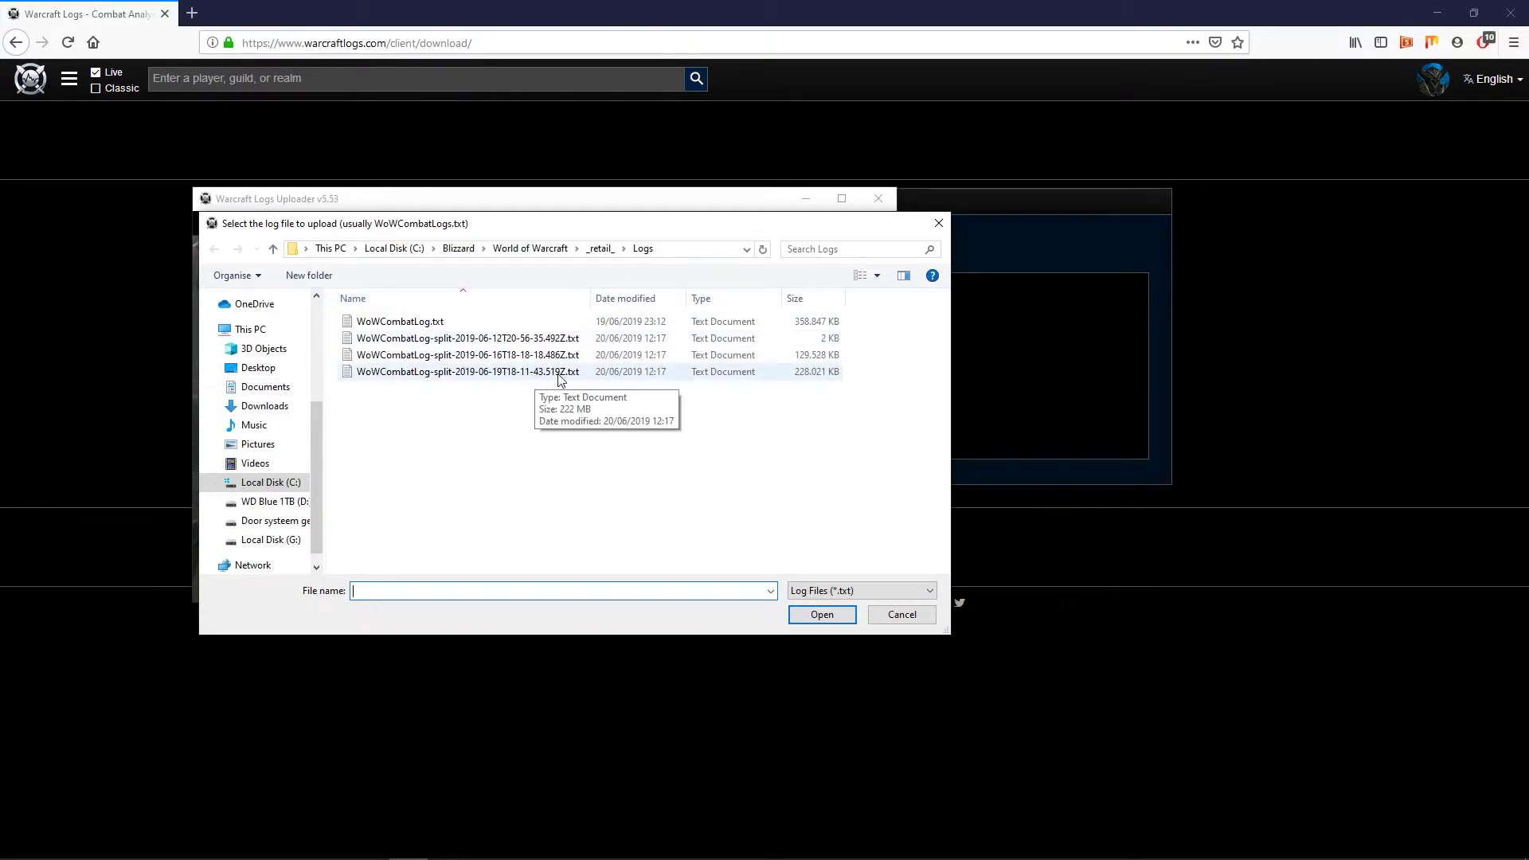
Upload WoWCombatLog-split-2019-06-19T18-11-43.519Z.txt to Lights of Life, leaving Select Specific Raids off
{"action": "left_click", "coordinate": [463, 373]}
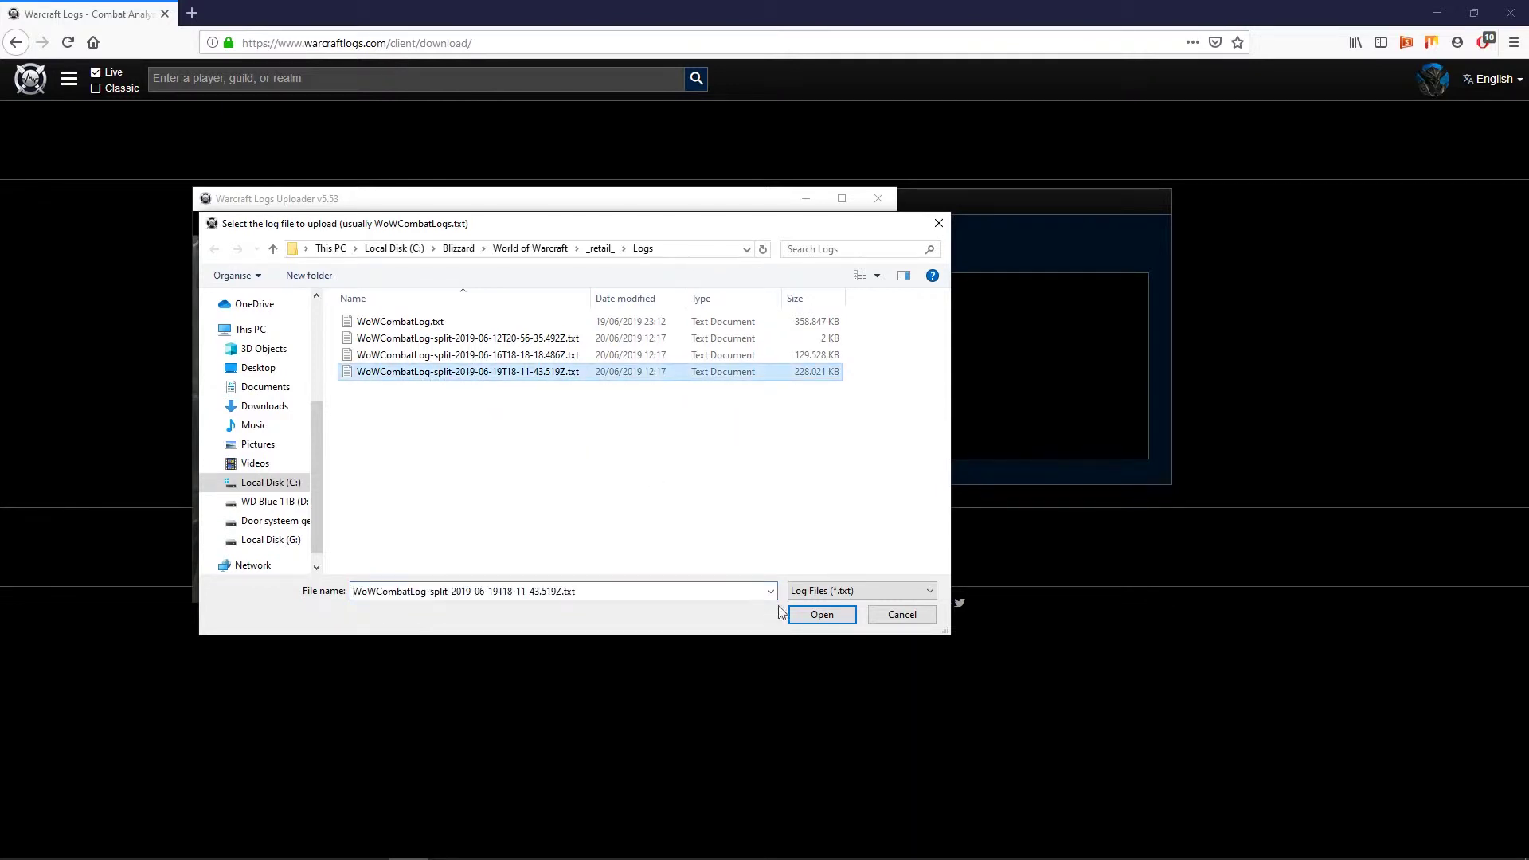
{"action": "left_click", "coordinate": [821, 613]}
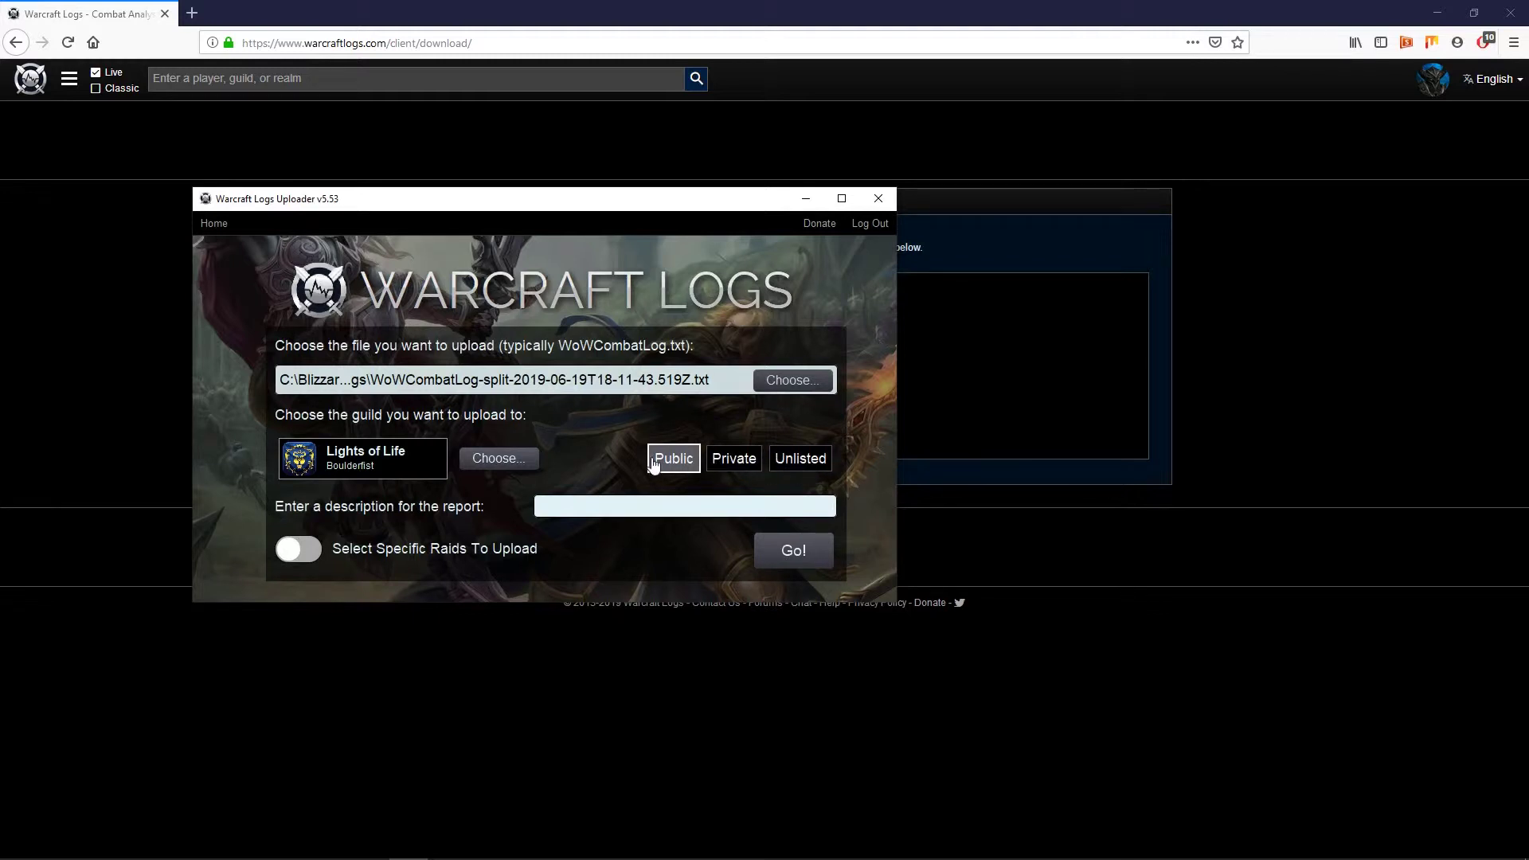
{"action": "left_click", "coordinate": [291, 555]}
{"action": "left_click", "coordinate": [289, 555]}
{"action": "left_click", "coordinate": [794, 551]}
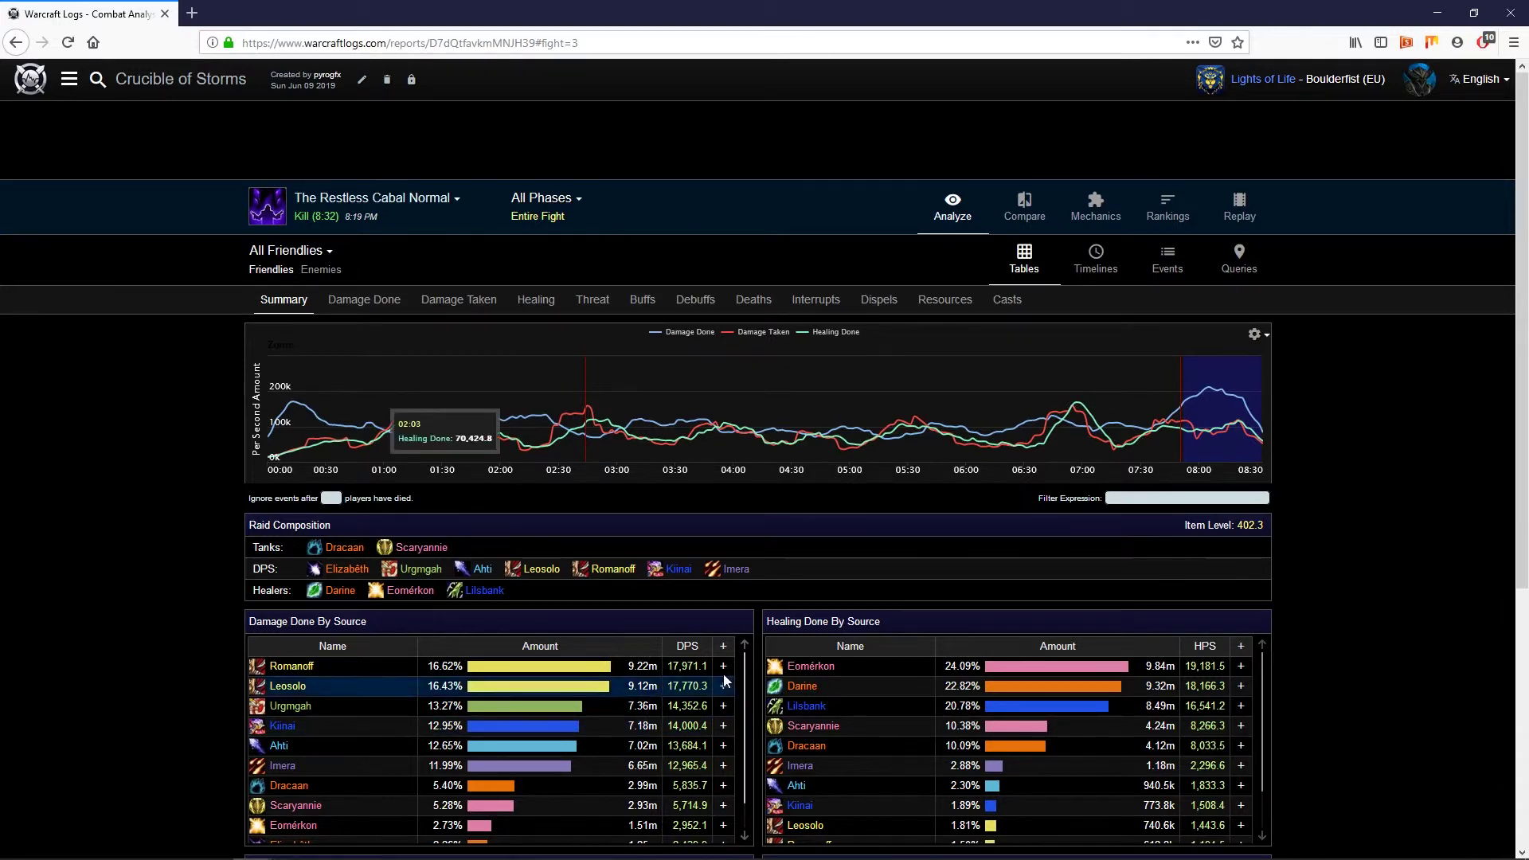
View Damage Done, then the Damage Taken table for The Restless Cabal Normal kill
{"action": "scroll", "coordinate": [713, 677], "scroll_direction": "down", "scroll_amount": 1}
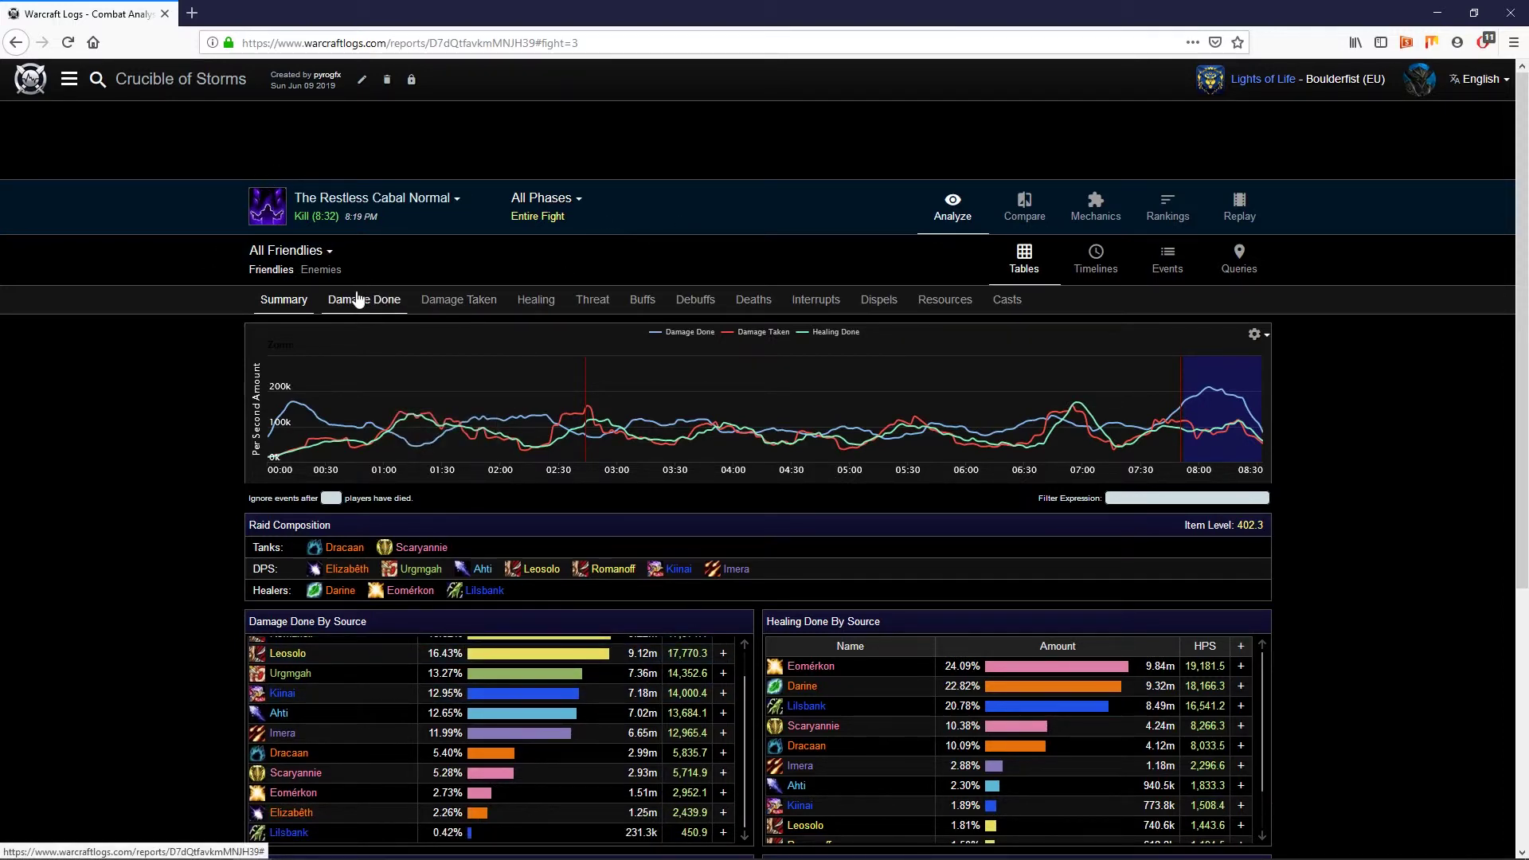
{"action": "left_click", "coordinate": [361, 300]}
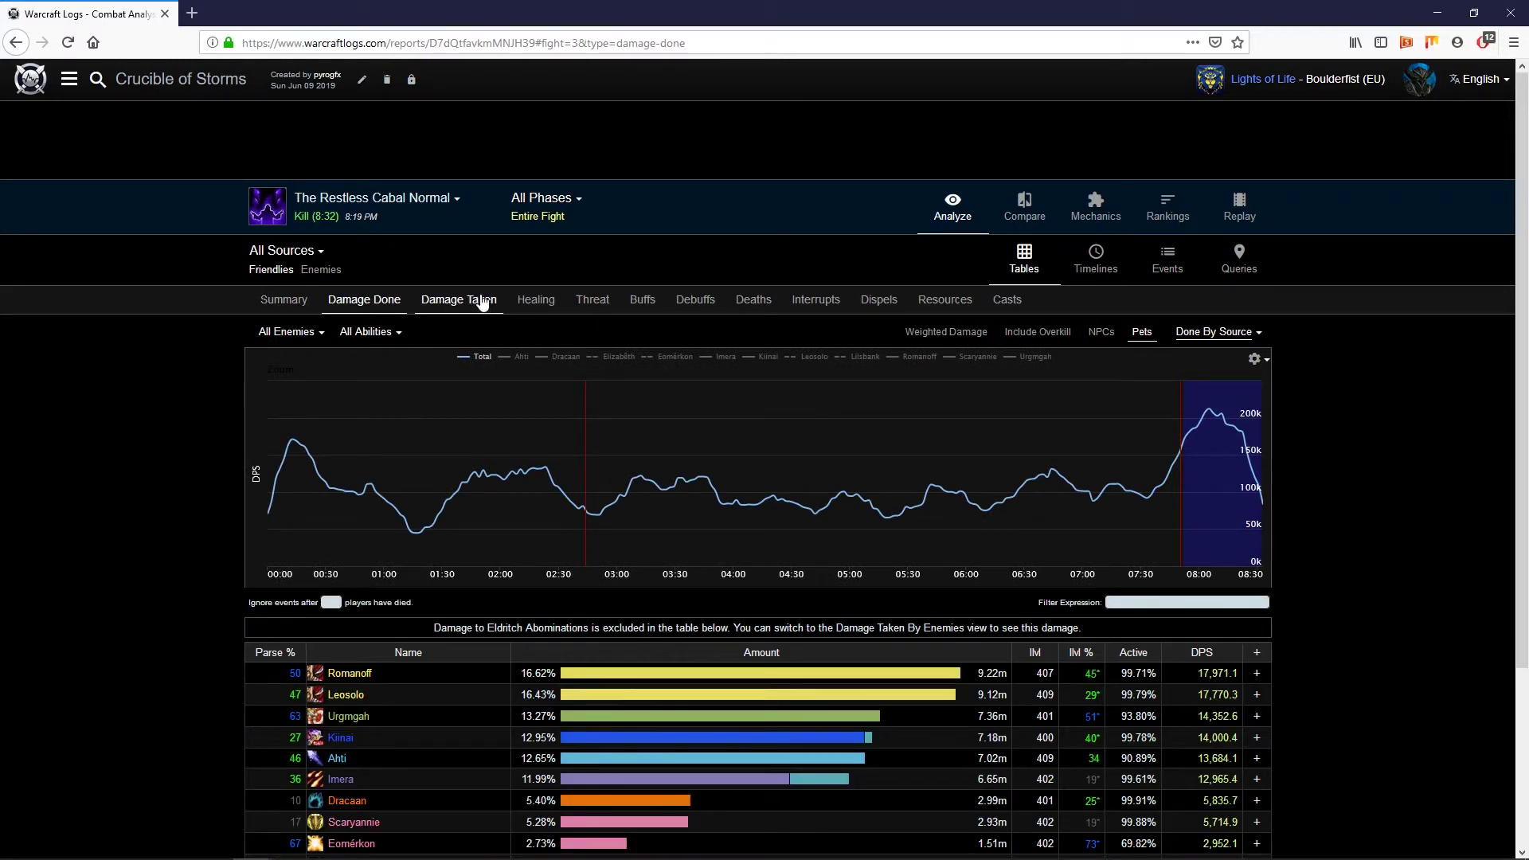
{"action": "left_click", "coordinate": [482, 301]}
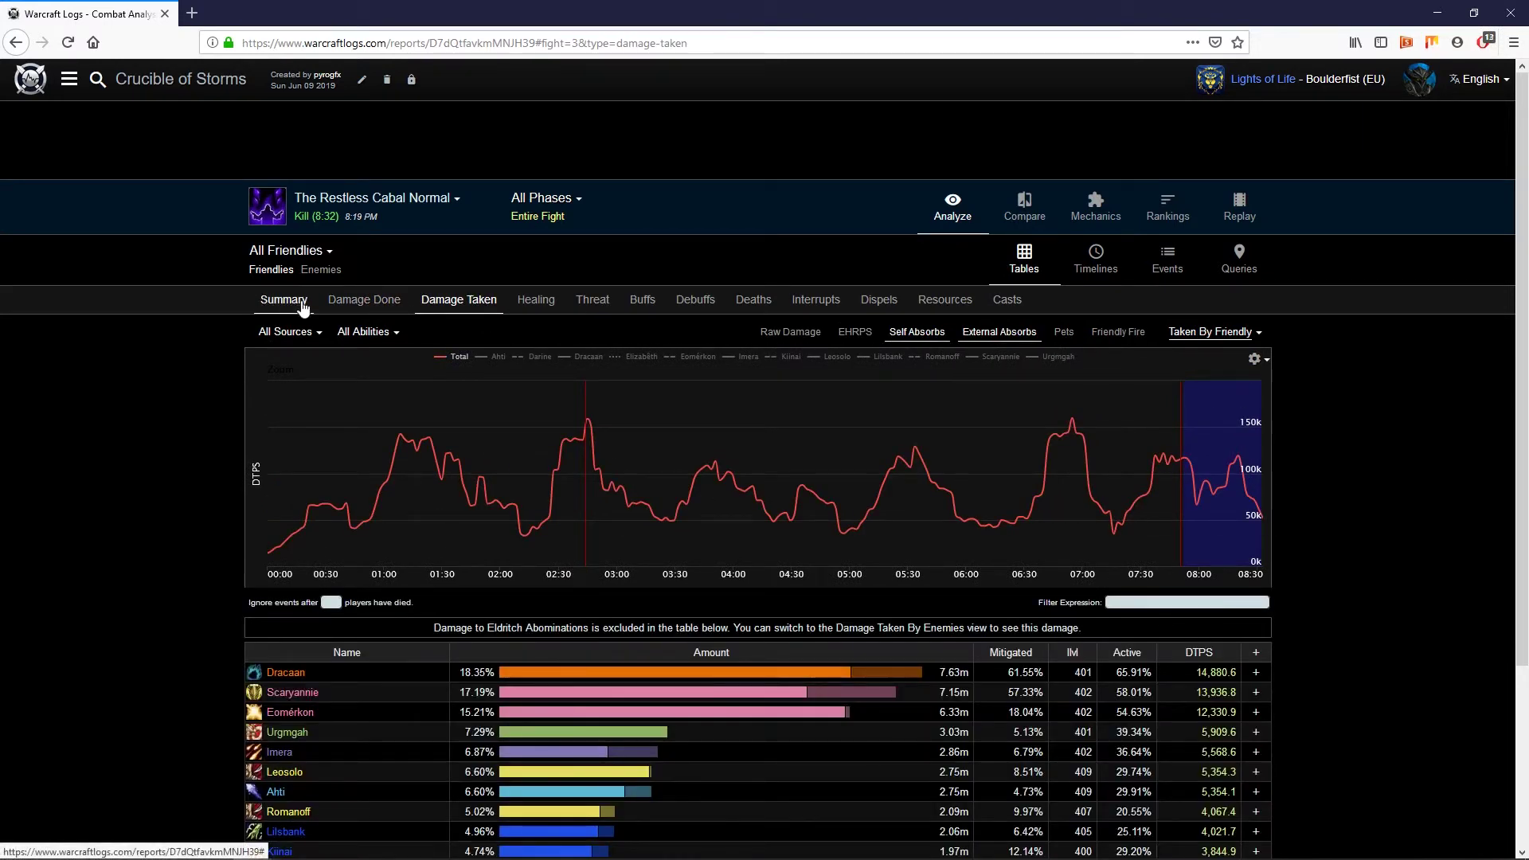